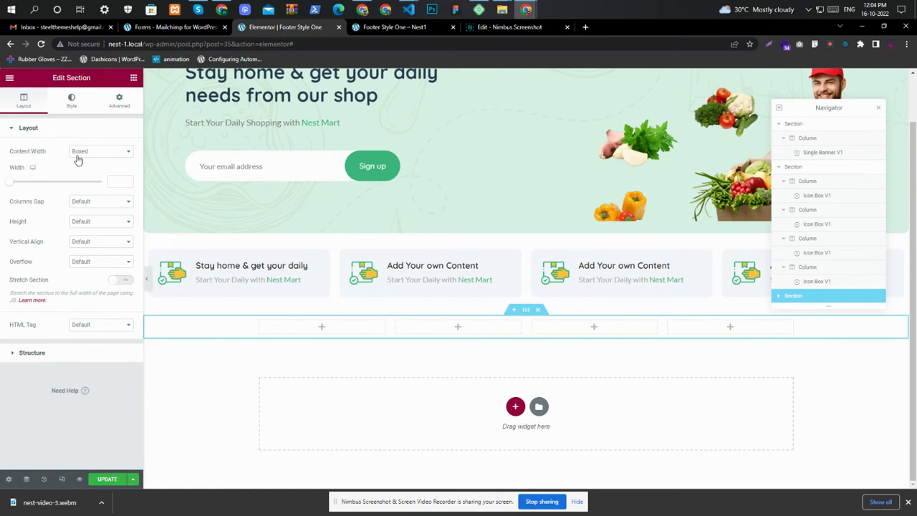
Set the boxed content width of the new four-column section to 1610.
left_click(82, 159)
left_click(118, 182)
type("1")
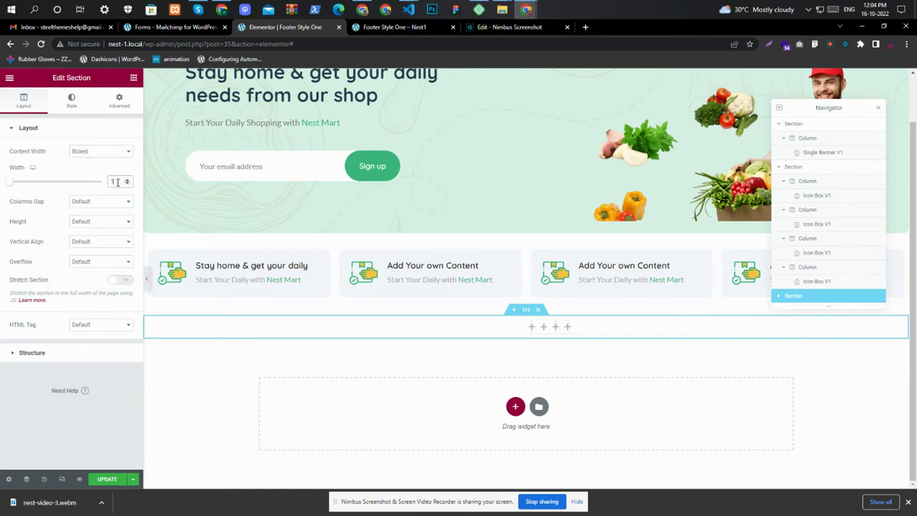
type("500")
Add the About & Contact V1 footer widget to the first column of the new section.
left_click(134, 77)
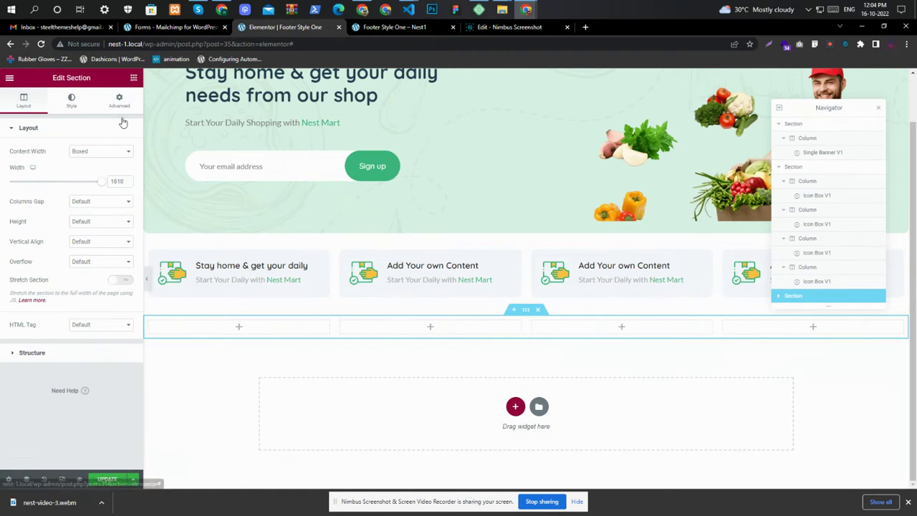
scroll(78, 318, "down", 8)
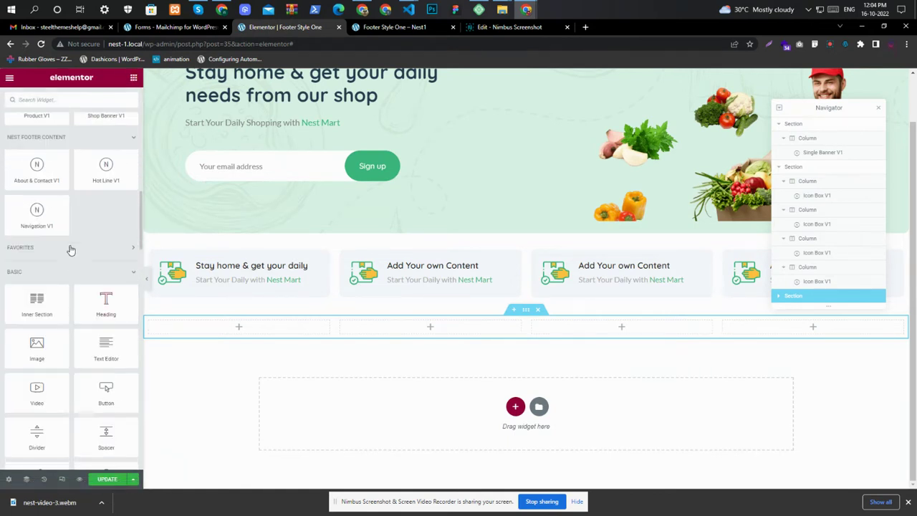
left_click_drag(41, 180, 232, 332)
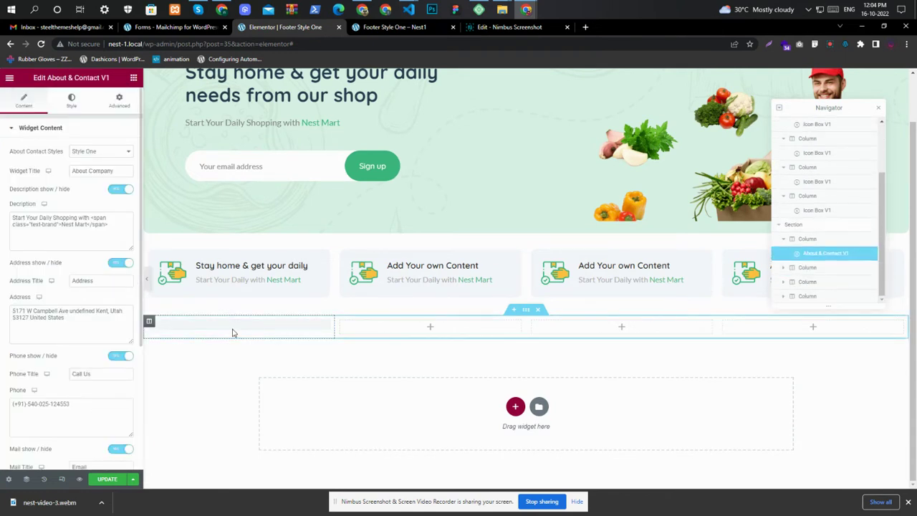
scroll(76, 224, "down", 2)
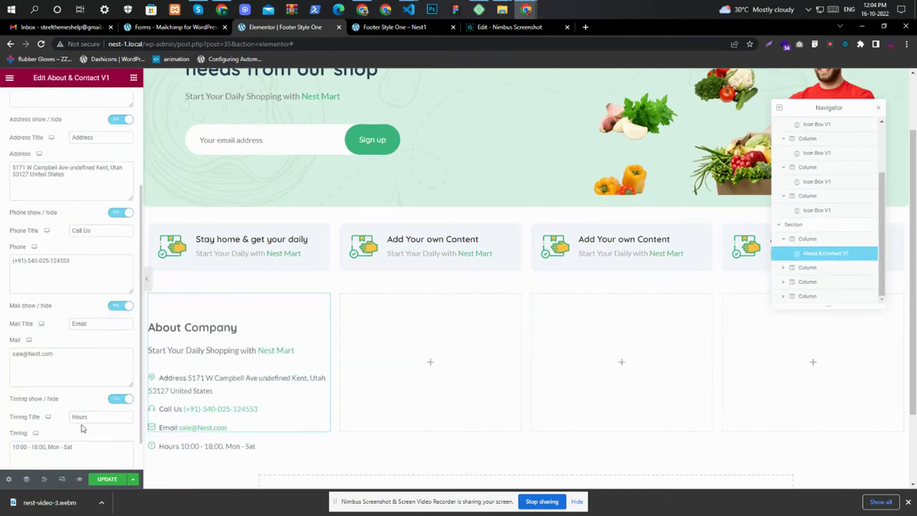
Add a new column after the second column, giving the footer section five columns.
left_click(352, 342)
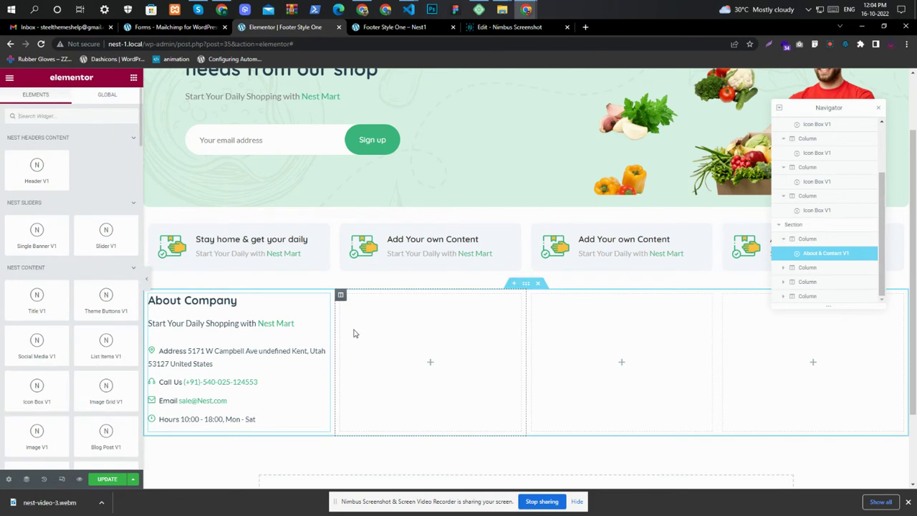
right_click(341, 296)
left_click(364, 335)
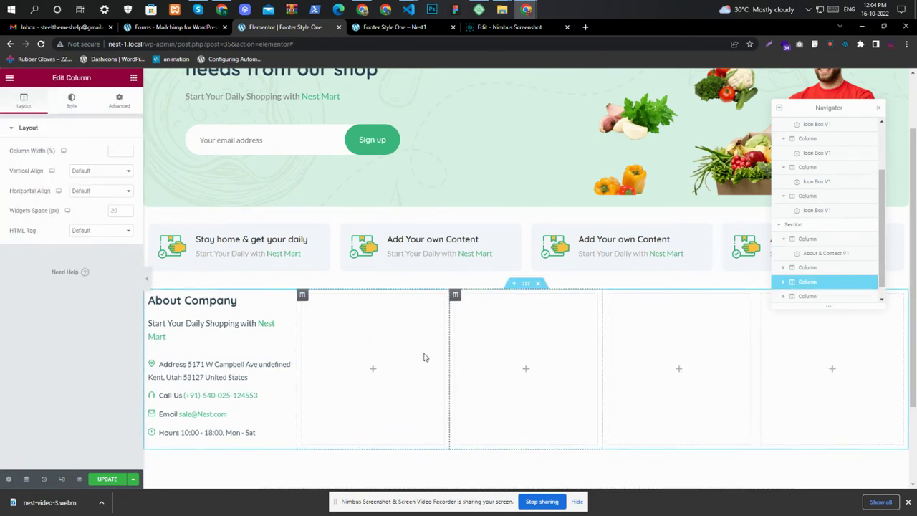
Shift the borders between the first four columns outward, widening the About Company column and rebalancing the columns beside it.
left_click_drag(296, 344, 326, 351)
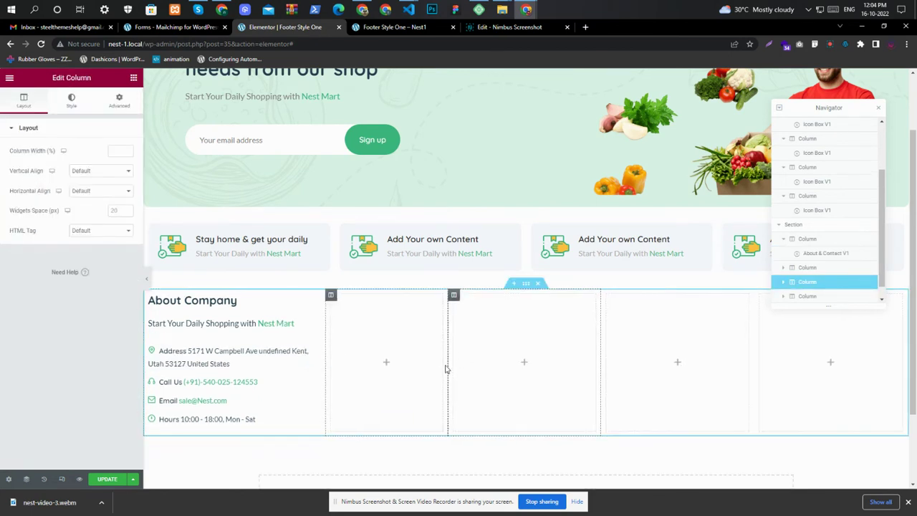
mouse_move(448, 364)
left_mouse_down()
mouse_move(472, 362)
mouse_move(464, 364)
left_mouse_up()
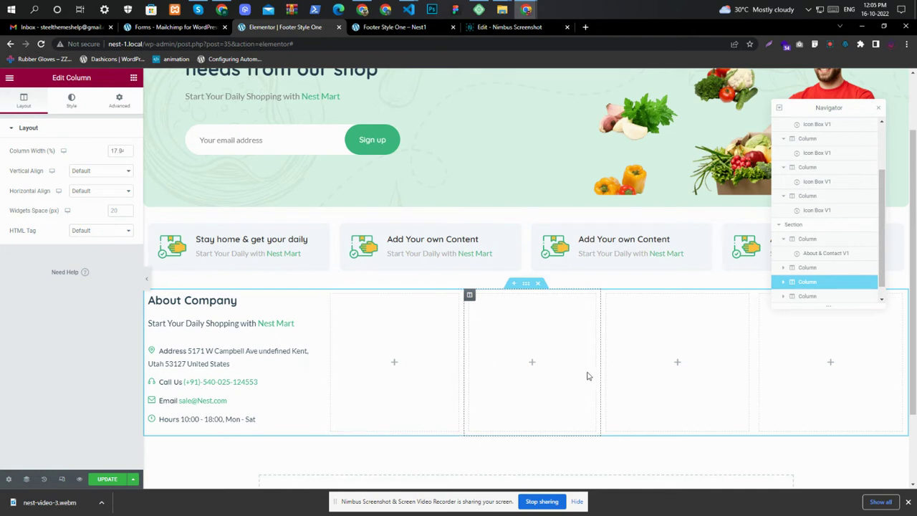
left_click_drag(600, 372, 610, 375)
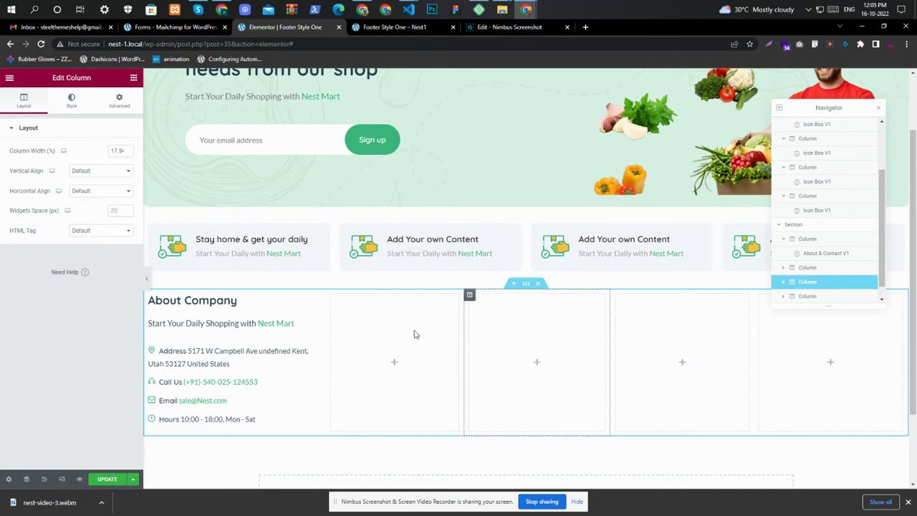
Add the Navigation V1 footer widget to the second column.
left_click(134, 79)
scroll(92, 256, "down", 10)
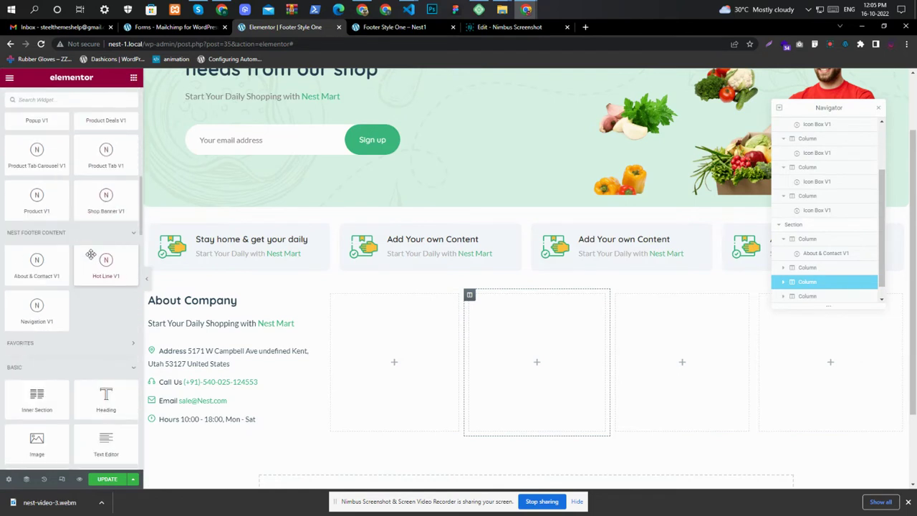
scroll(92, 258, "up", 1)
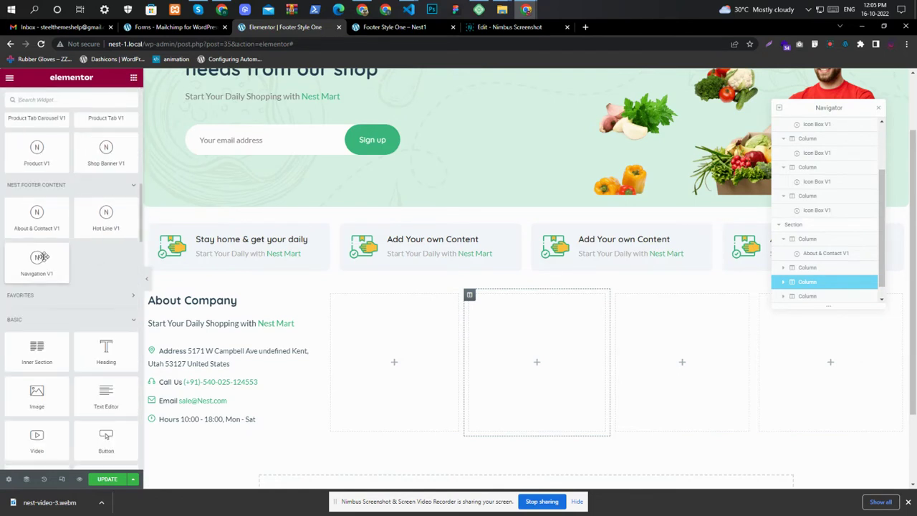
left_click_drag(42, 257, 401, 322)
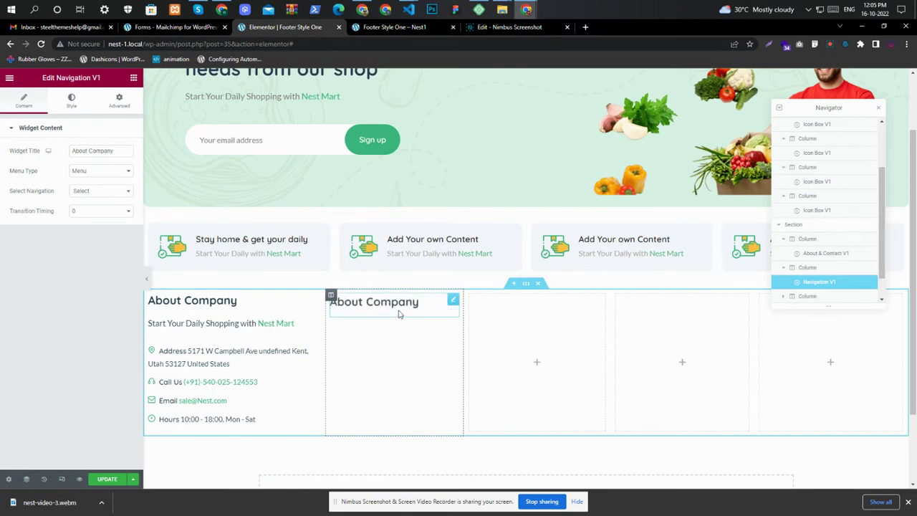
Keep the navigation widget's menu type as Menu and assign it the Main menu navigation.
left_click(92, 172)
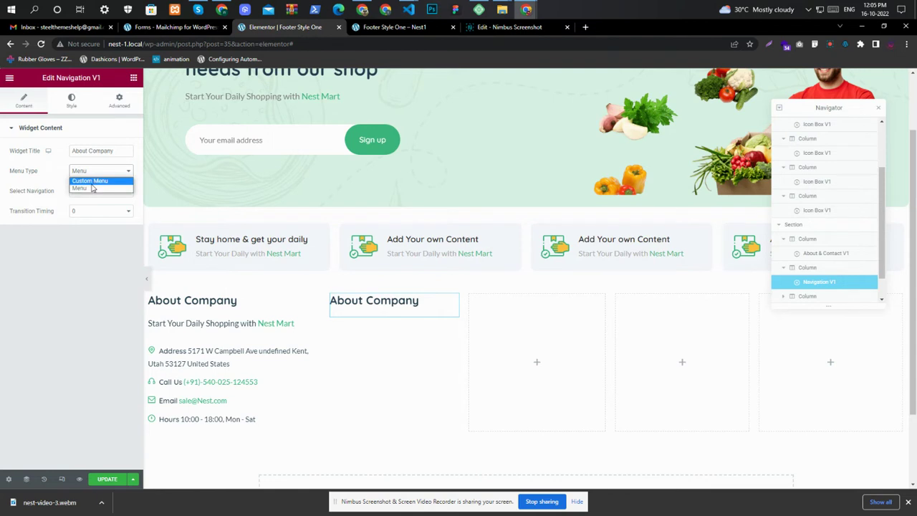
left_click(92, 188)
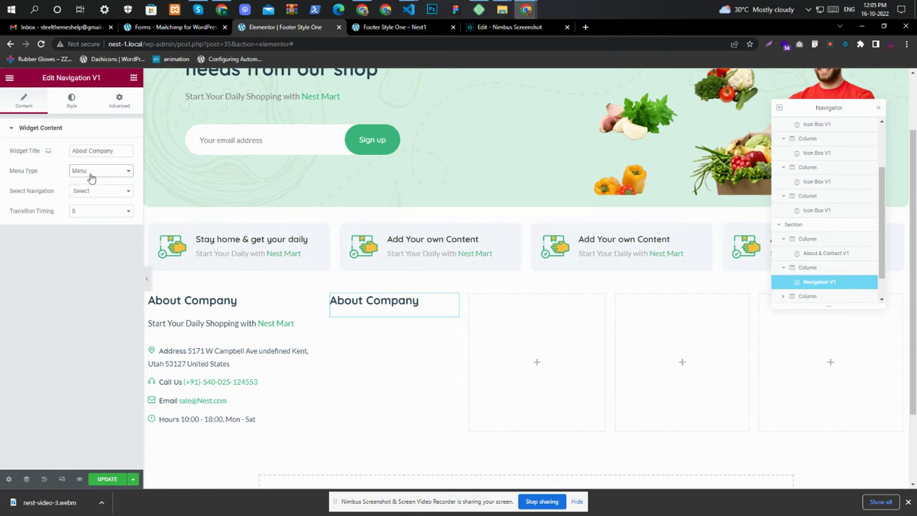
left_click(92, 192)
left_click(91, 192)
left_click(88, 192)
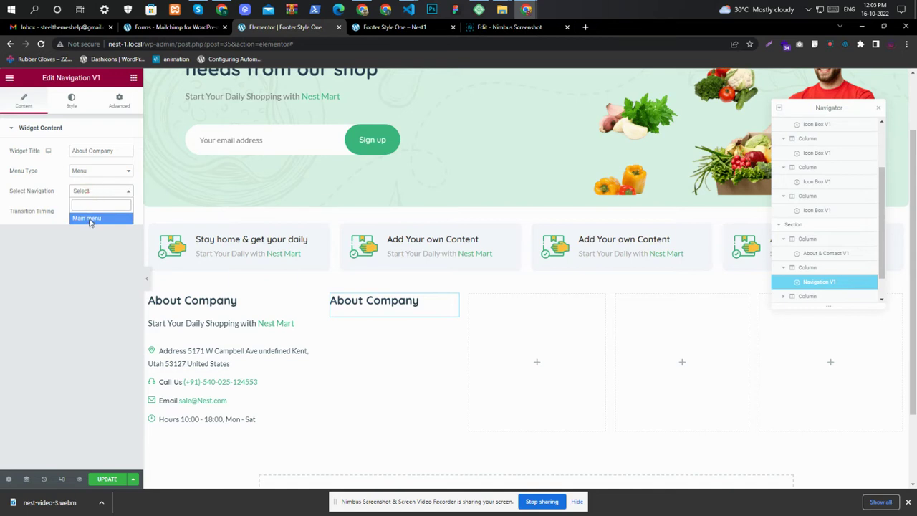
left_click(90, 218)
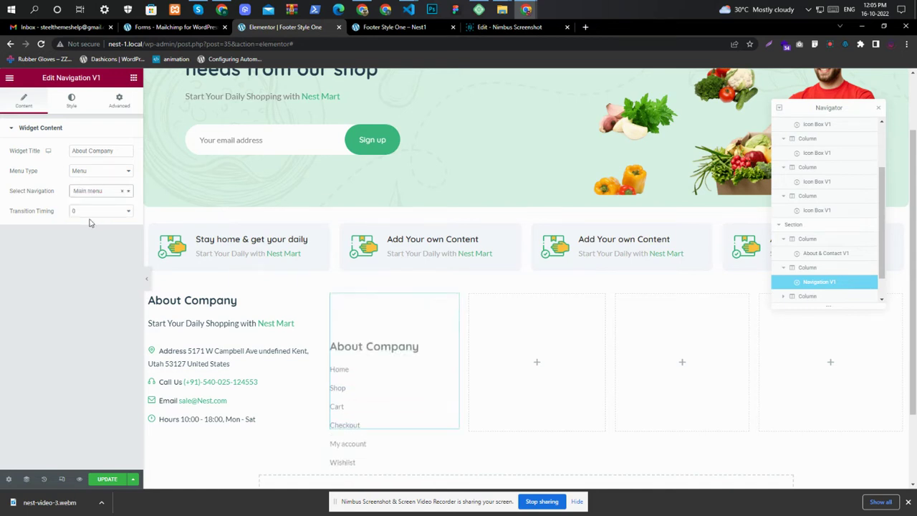
Narrow the second column and paste a copy of its navigation widget into the third column.
left_click_drag(464, 330, 427, 351)
right_click(385, 320)
left_click(401, 358)
right_click(494, 348)
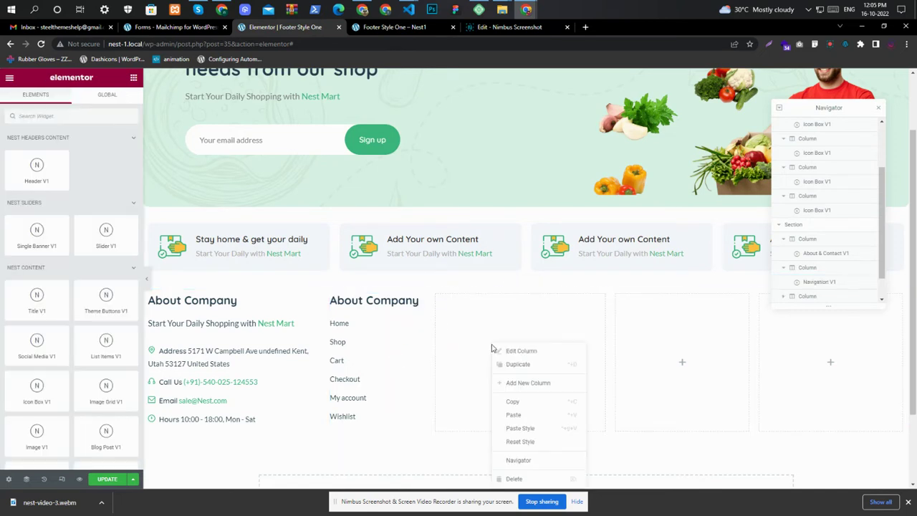
left_click(519, 418)
Change the title of the second column's navigation widget to "Usefull Link".
left_click(420, 299)
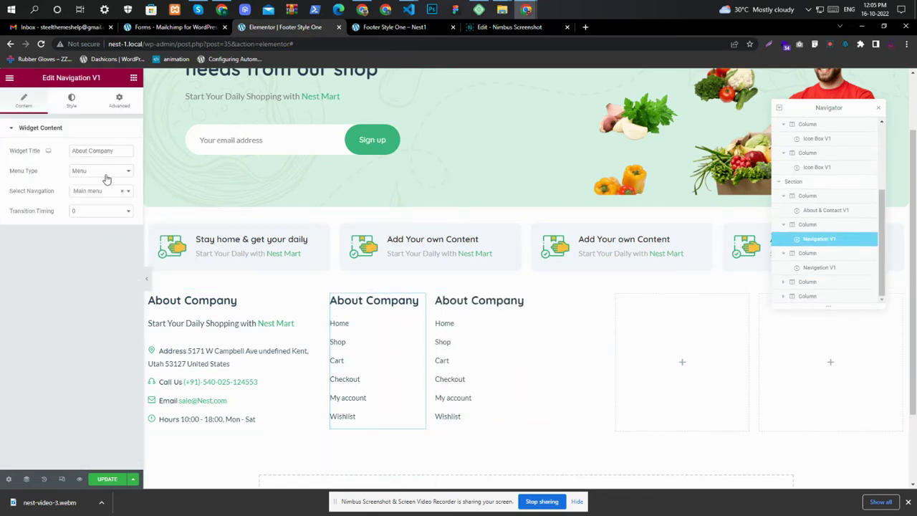
triple_click(96, 148)
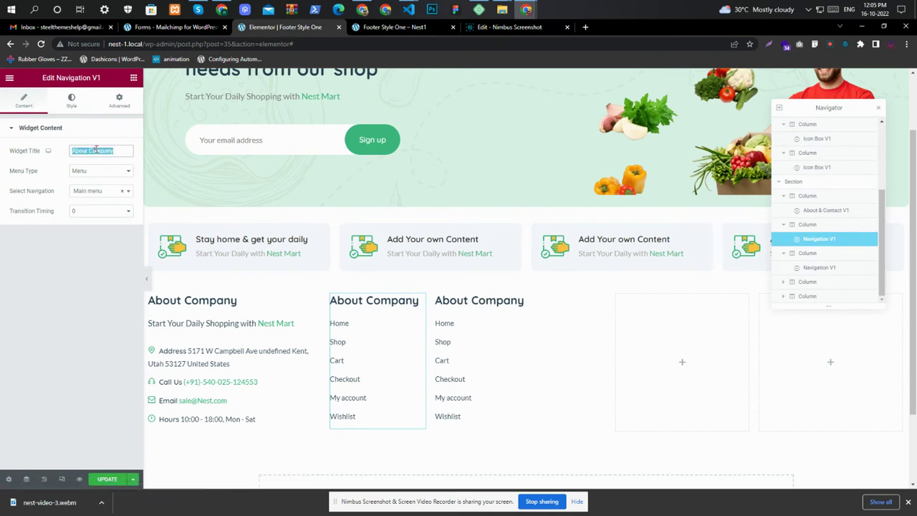
type("Usefull Link")
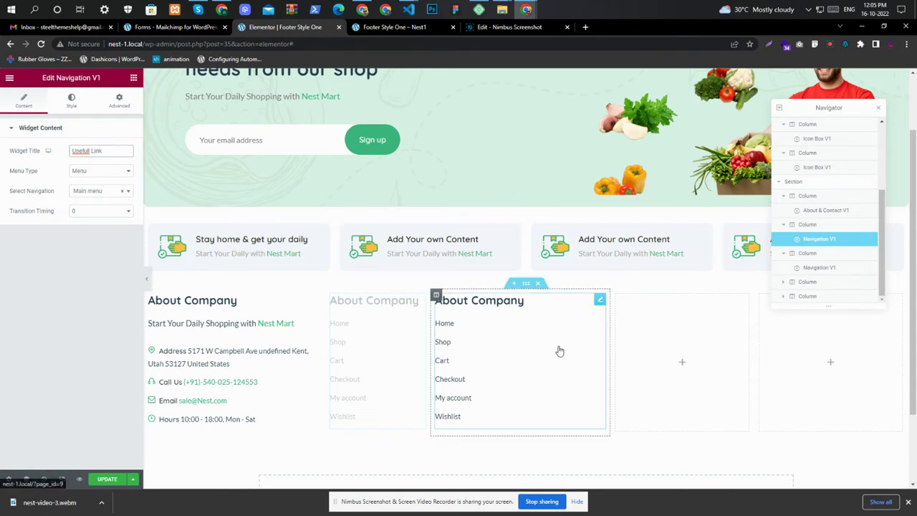
Change the title of the third column's navigation widget to "Category One".
left_click(469, 313)
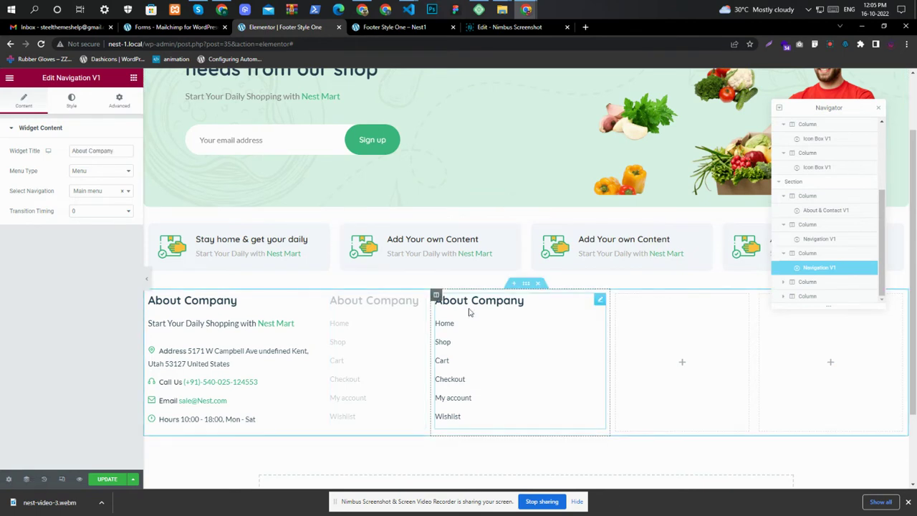
triple_click(109, 150)
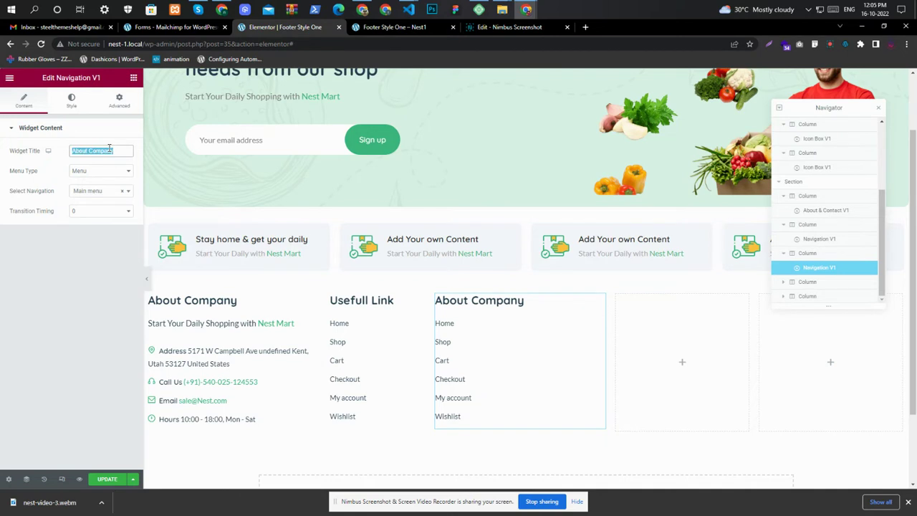
type("Q")
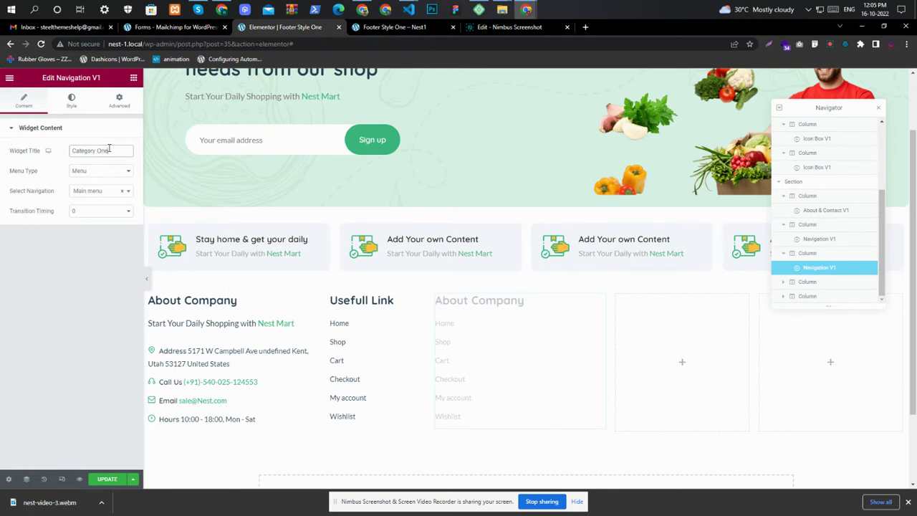
Switch the Category One widget's menu type to Custom Menu.
left_click(88, 190)
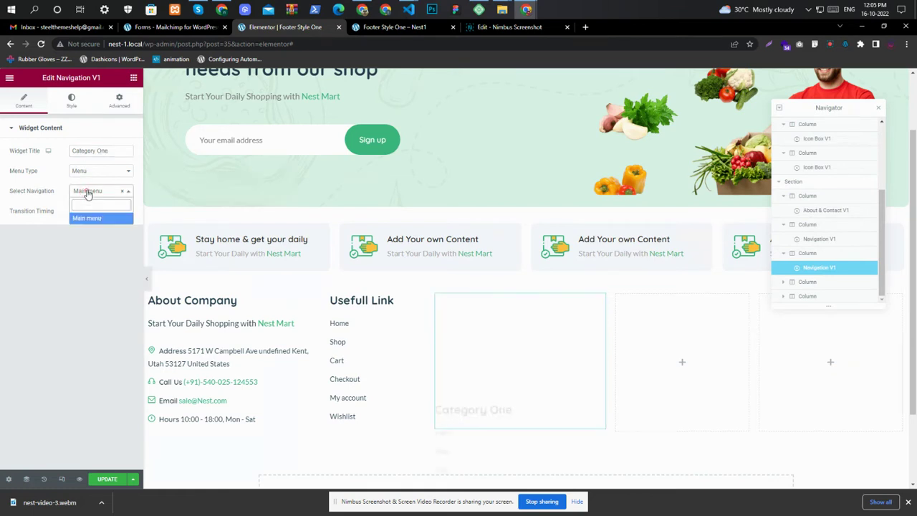
left_click(89, 191)
left_click(92, 172)
left_click(90, 181)
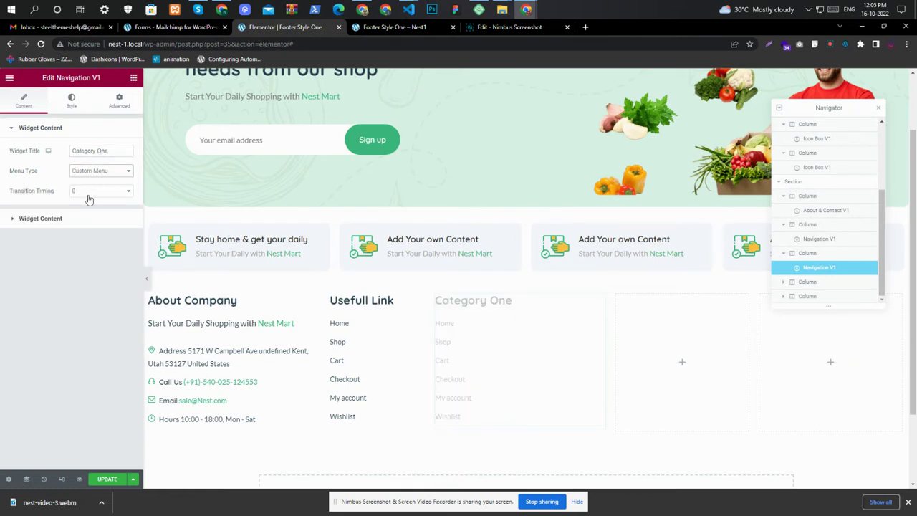
Rename the first item of the Category One custom menu as "Baking Material".
left_click(76, 225)
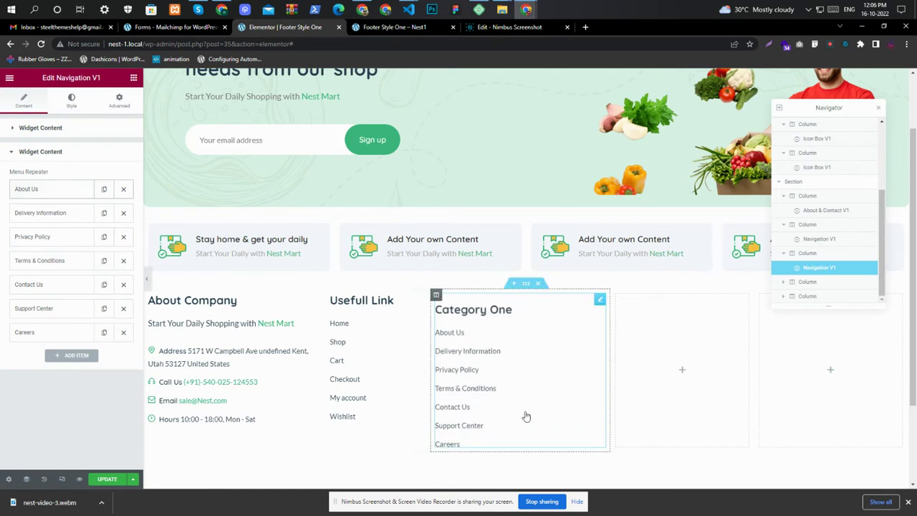
left_click(51, 190)
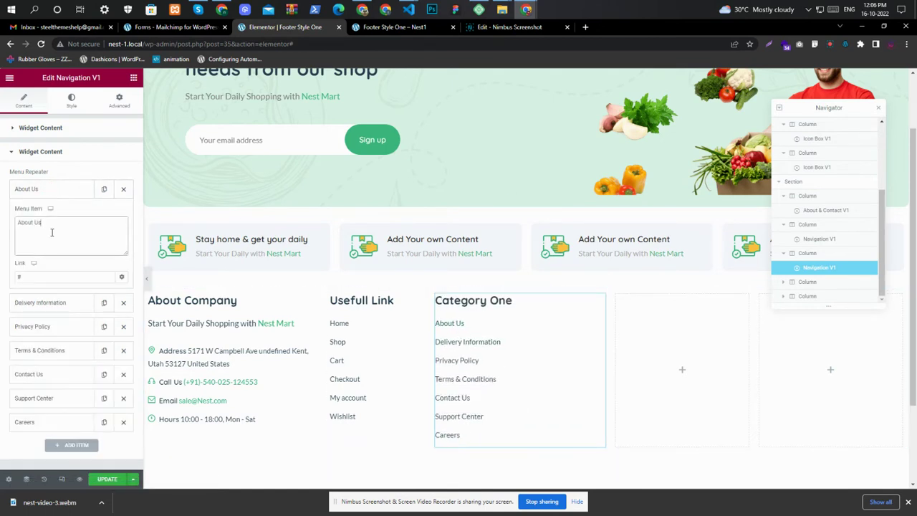
type("Baking Mterial")
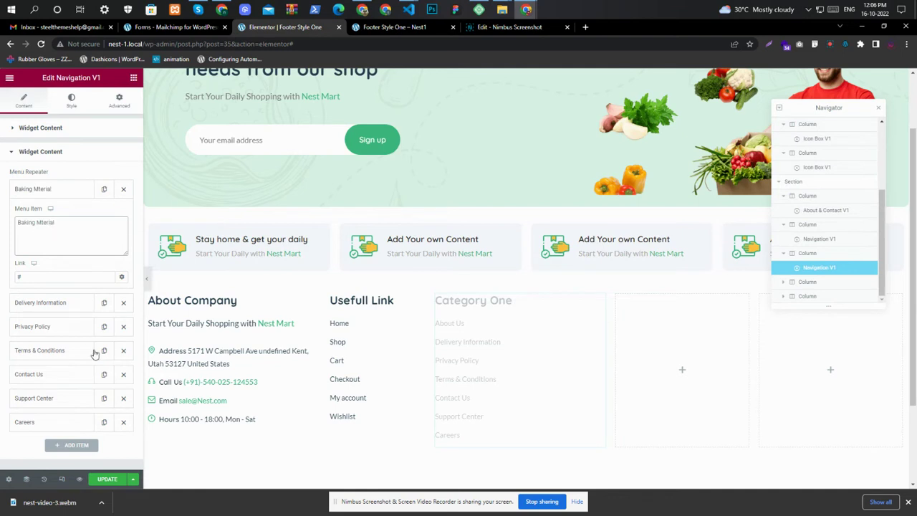
left_click(44, 223)
type("a")
Rename the second and third custom menu items as "Soaps" and "Dairy".
left_click(43, 304)
triple_click(70, 260)
type("Soap")
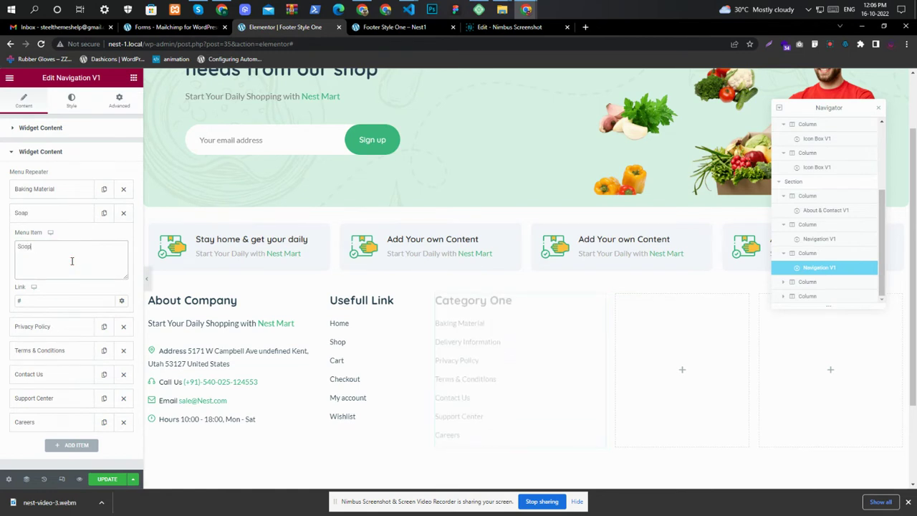
left_click(68, 327)
triple_click(66, 282)
type("S")
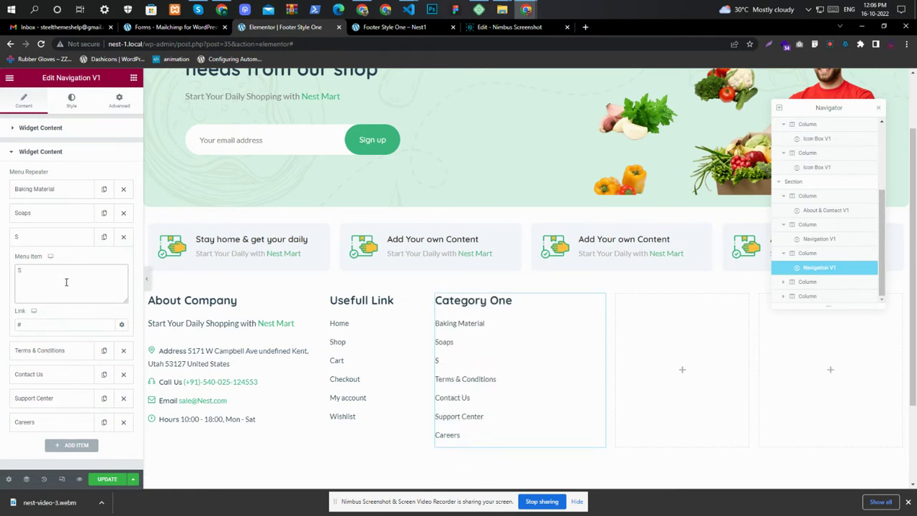
key("BackSpace")
type("Dairy")
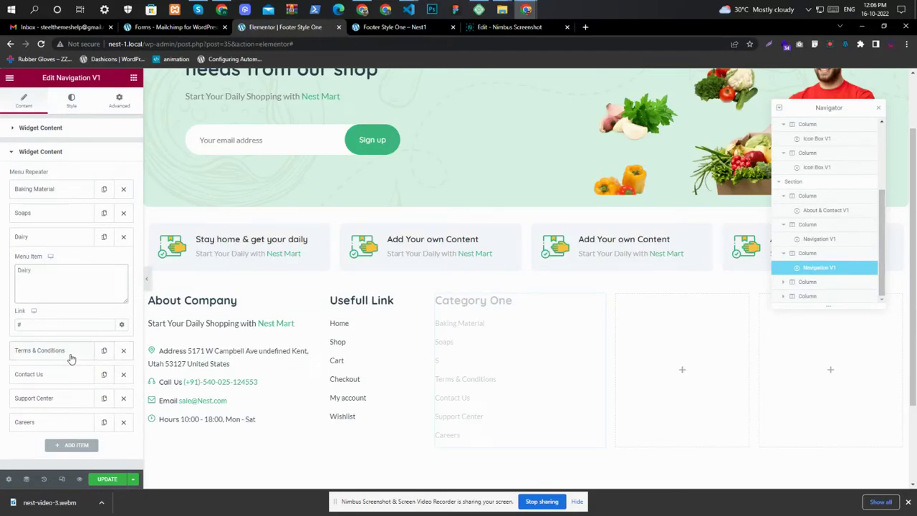
Rename the Terms & Conditions item of the custom menu as "Clothes".
left_click(71, 351)
left_click(57, 311)
key("ctrl+a")
type("Clo")
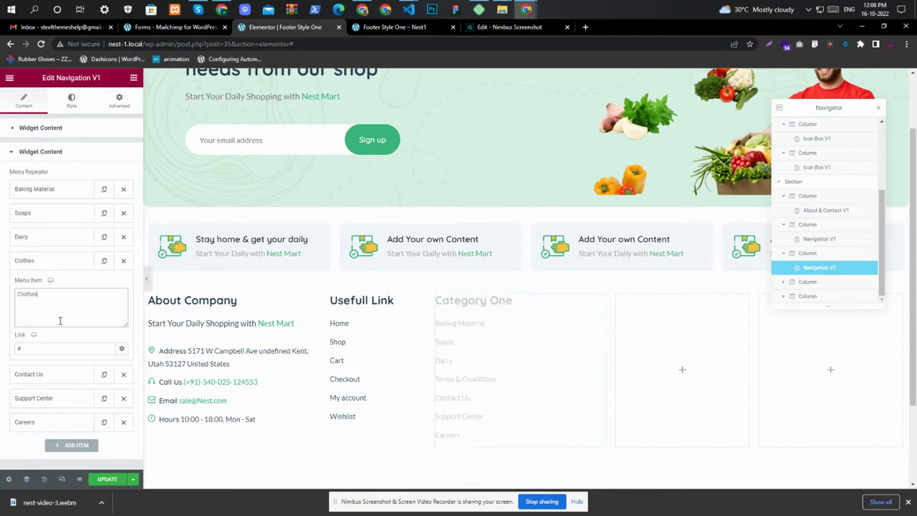
Rename the Contact Us item of the custom menu as "Shoes".
left_click(56, 387)
left_click(53, 326)
key("ctrl+a")
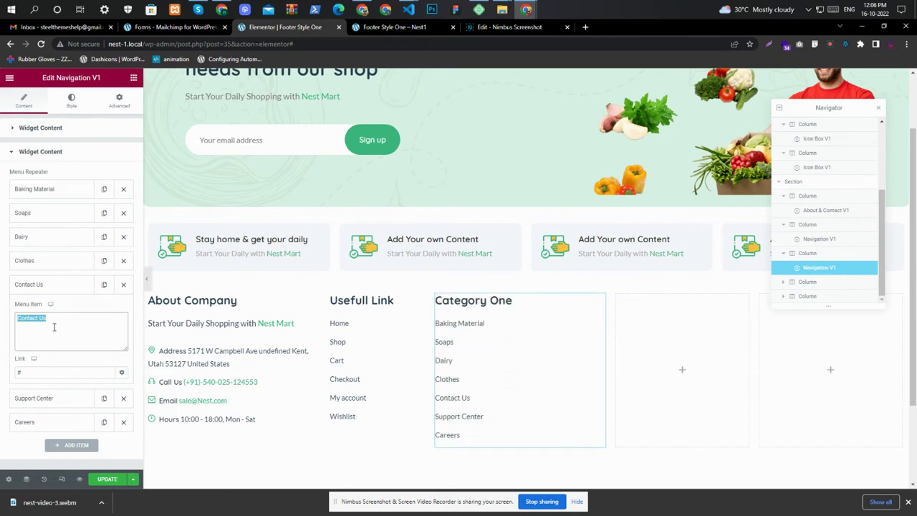
key("BackSpace")
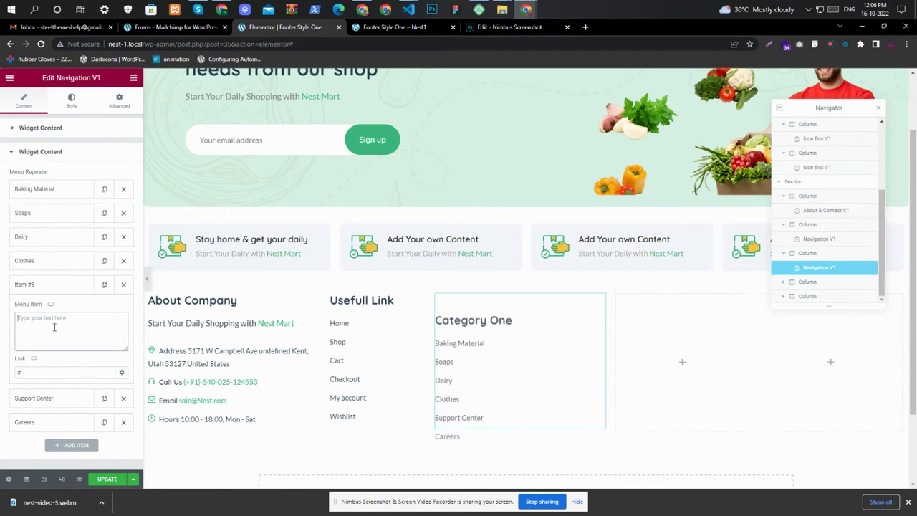
type("Shoes")
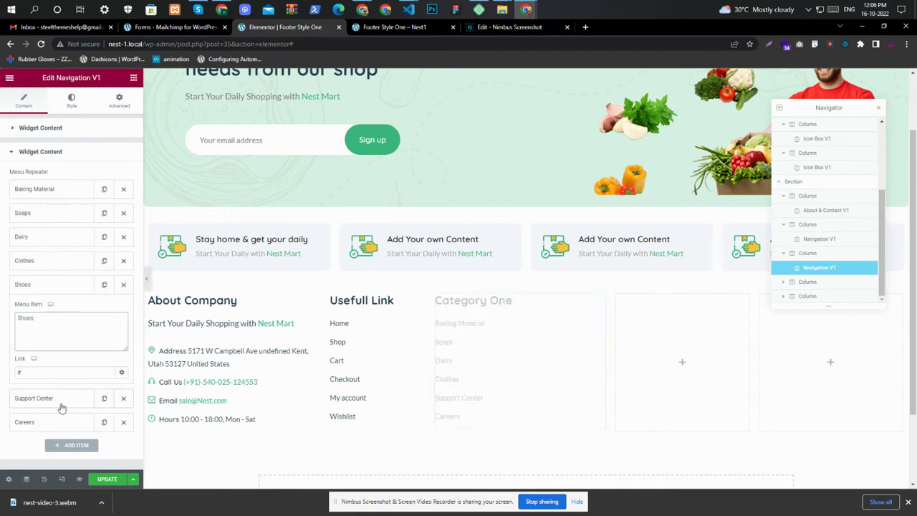
Rename the Support Center and Careers items of the custom menu as "Mobile" and "Clock".
left_click(61, 407)
triple_click(65, 348)
type("Mobile")
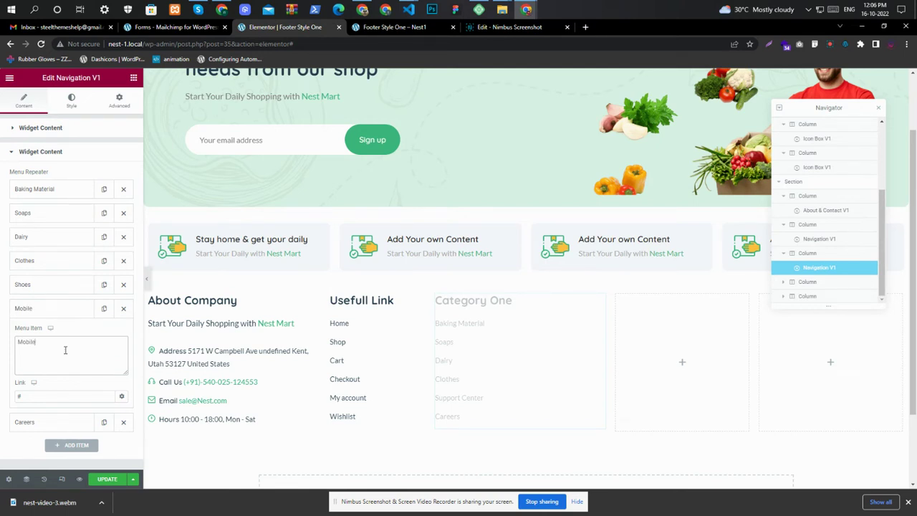
left_click(43, 424)
triple_click(47, 380)
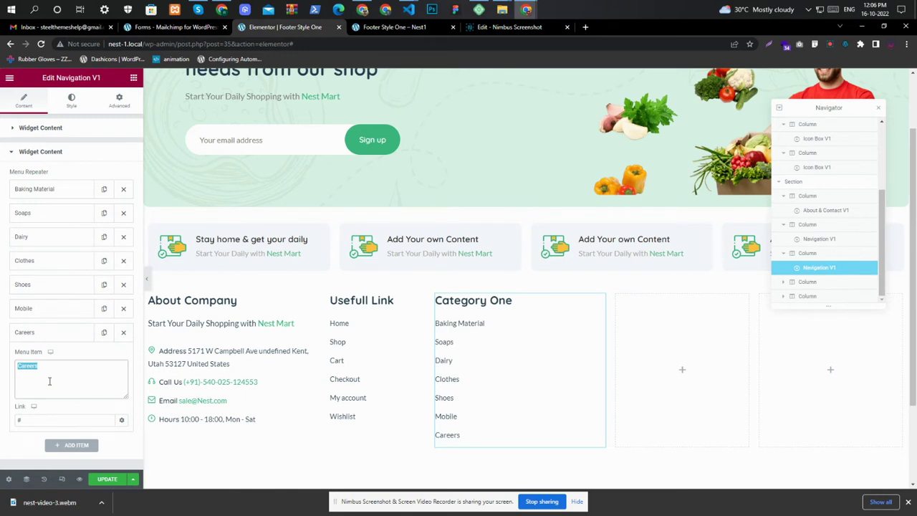
type("Clock")
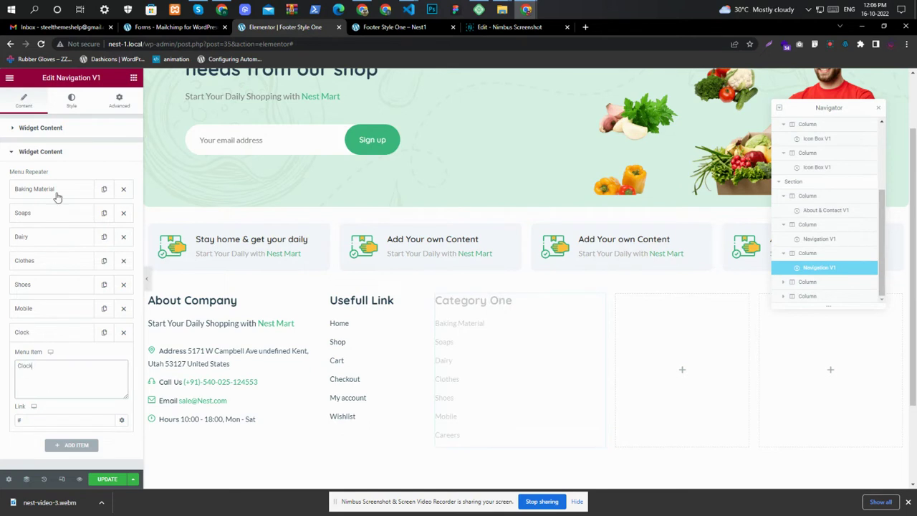
Move the Baking Material item below Clothes and set the widget title to "Category".
left_click_drag(57, 197, 75, 260)
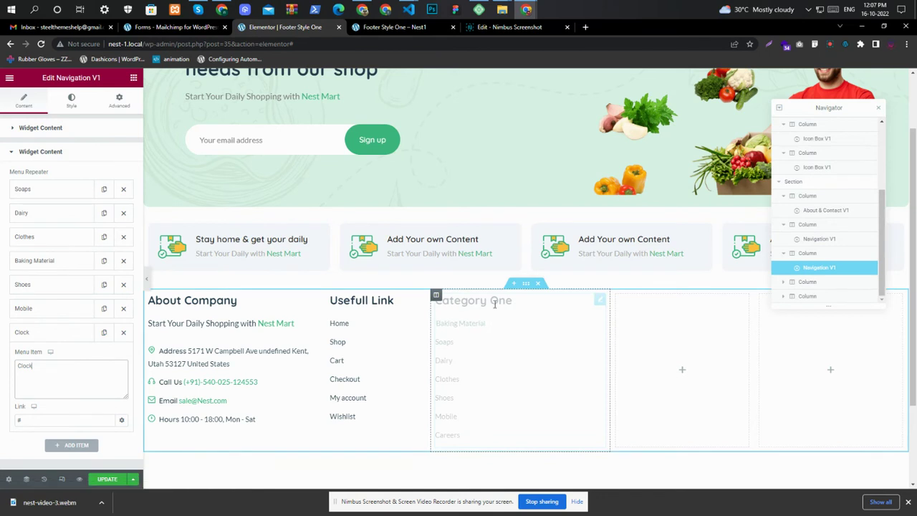
left_click(55, 127)
left_click(81, 151)
key("ctrl+a")
type("Category")
Add an empty column beside the Category column, then widen the About Company column and narrow the Category column.
left_click_drag(430, 338, 408, 338)
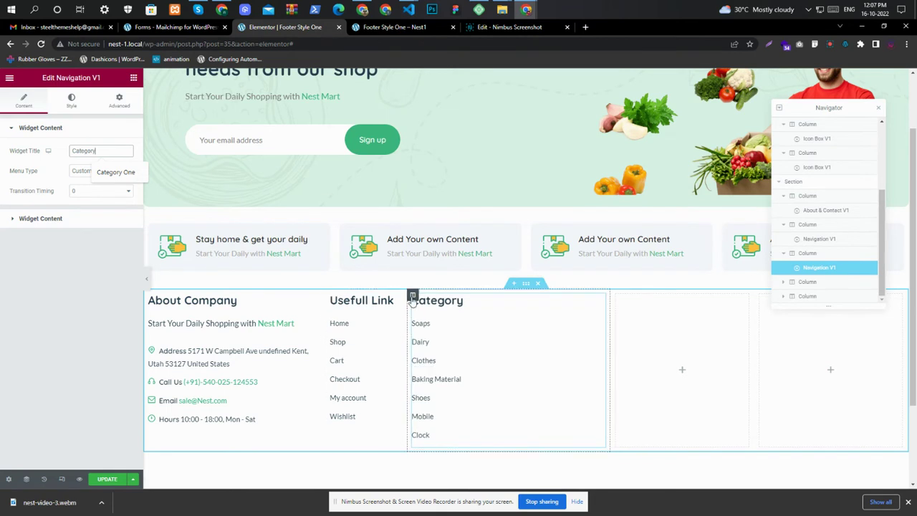
right_click(422, 303)
left_click(426, 339)
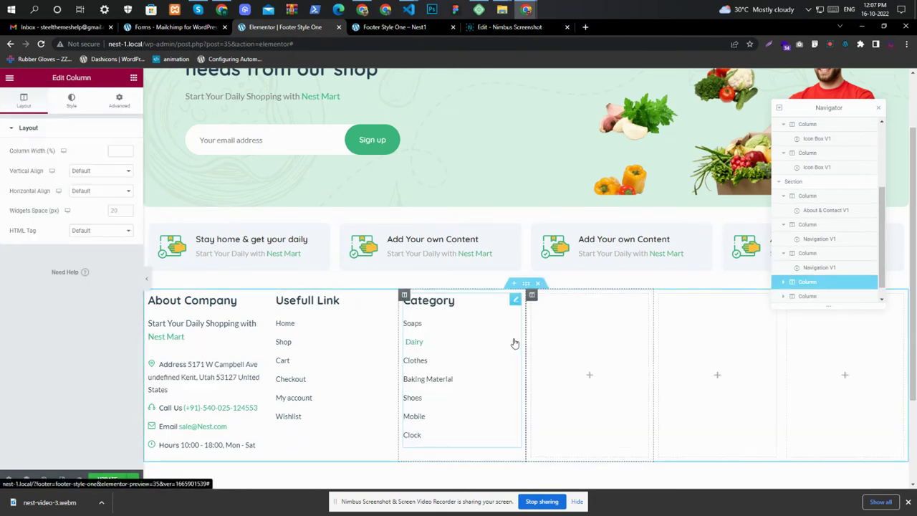
left_click_drag(271, 334, 321, 338)
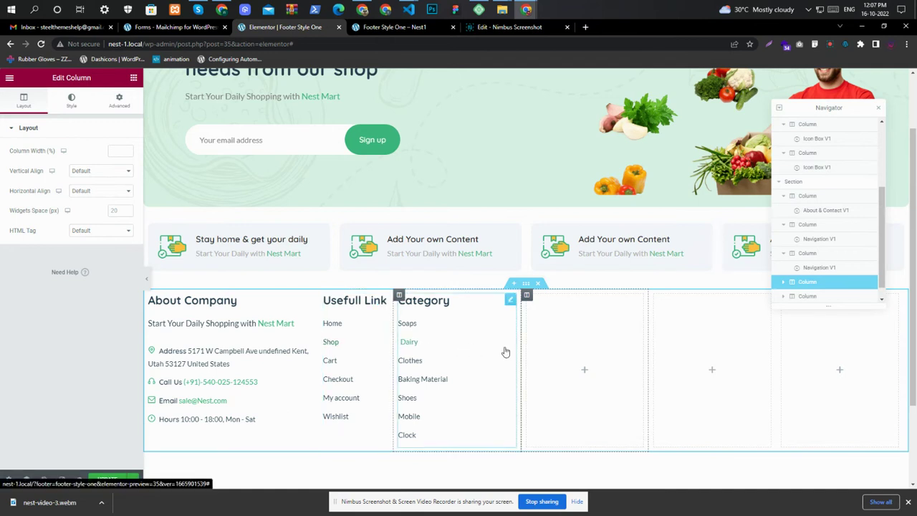
left_click_drag(517, 352, 470, 350)
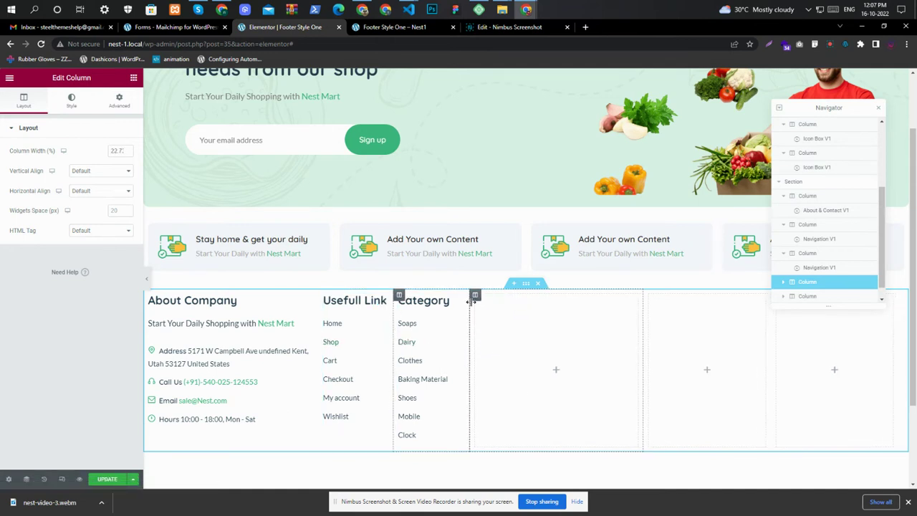
Add another empty column beside Category and widen the About Company column, leaving Category just wide enough for its links.
right_click(475, 301)
left_click(495, 341)
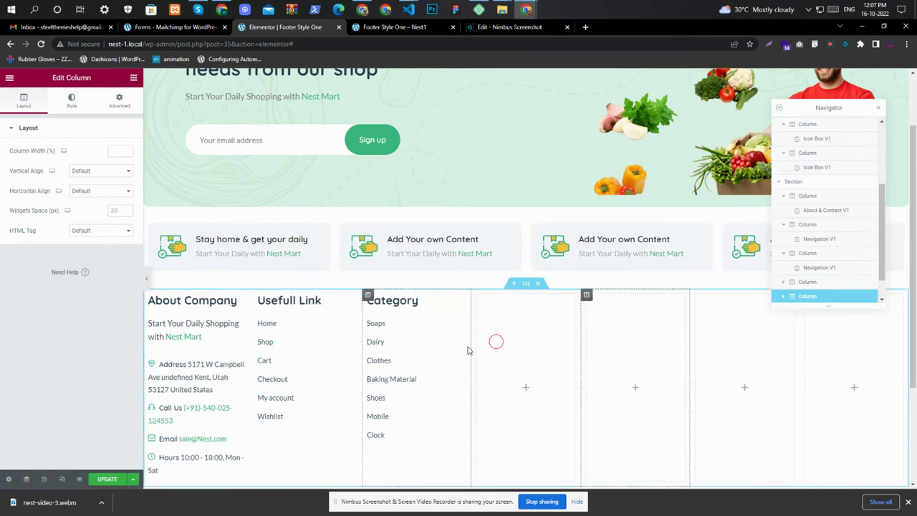
left_click_drag(252, 356, 416, 351)
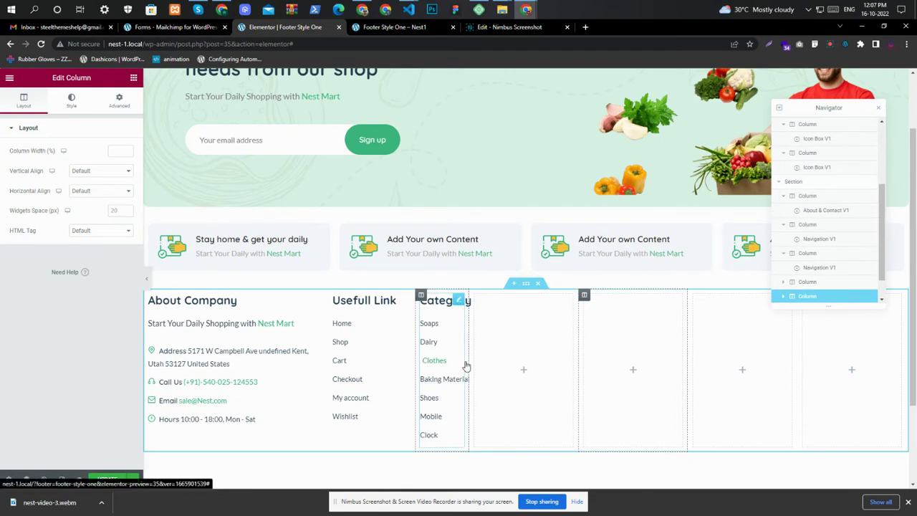
left_click_drag(469, 365, 506, 367)
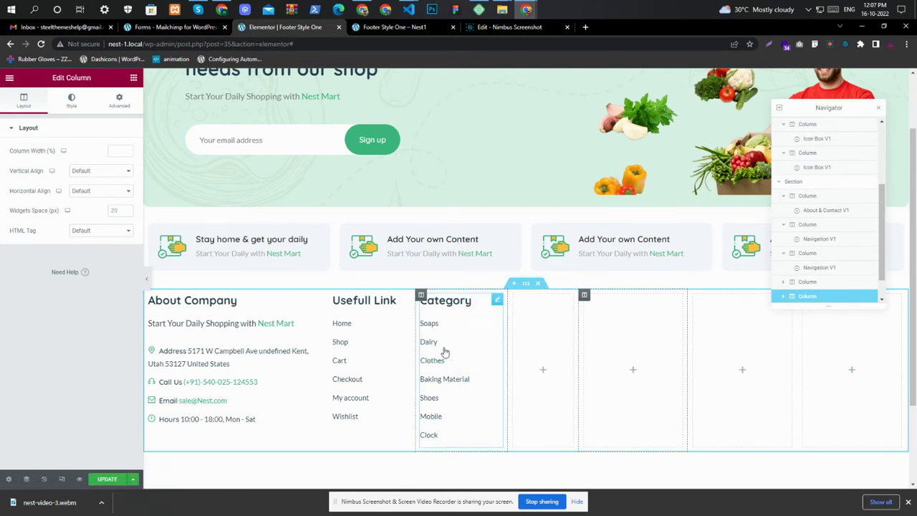
Copy the Category navigation widget into the adjacent empty column.
right_click(444, 346)
key("Escape")
right_click(536, 346)
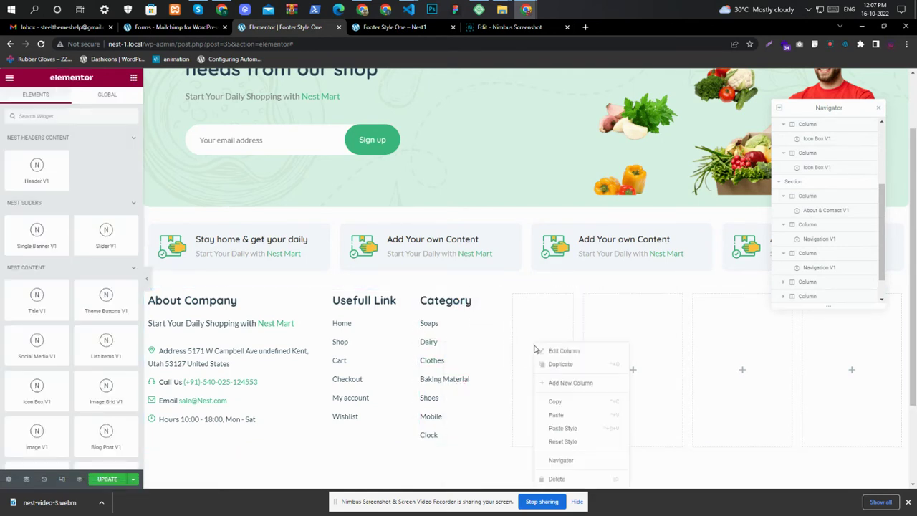
left_click(556, 415)
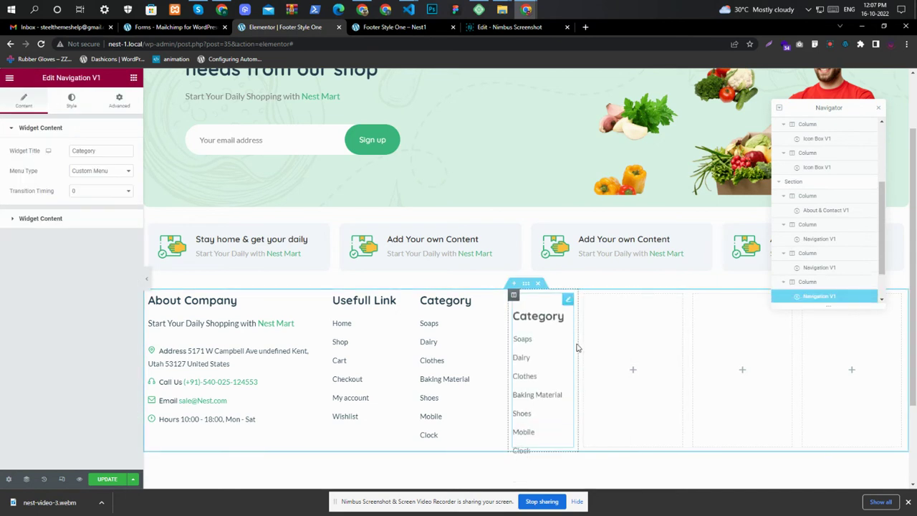
Widen the second Category column slightly and paste the Category widget into the three remaining empty columns.
left_click_drag(578, 342, 602, 344)
right_click(640, 344)
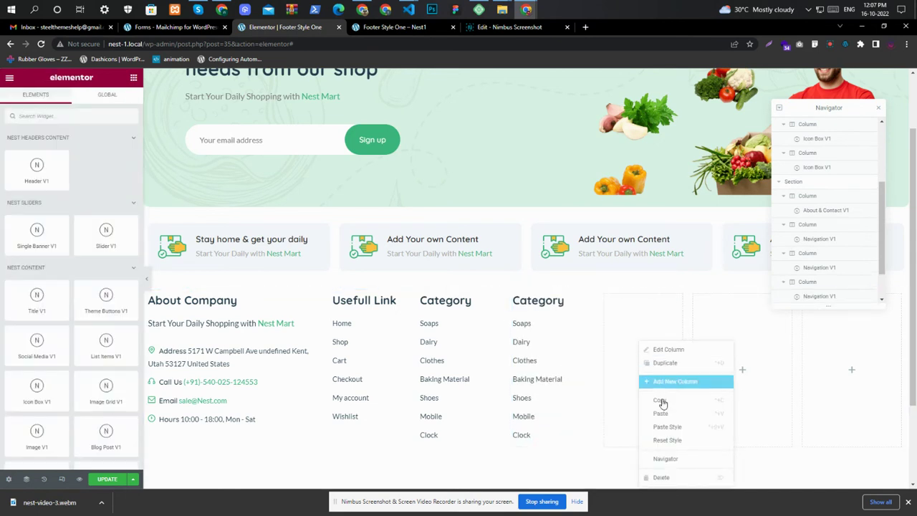
left_click(669, 414)
right_click(731, 342)
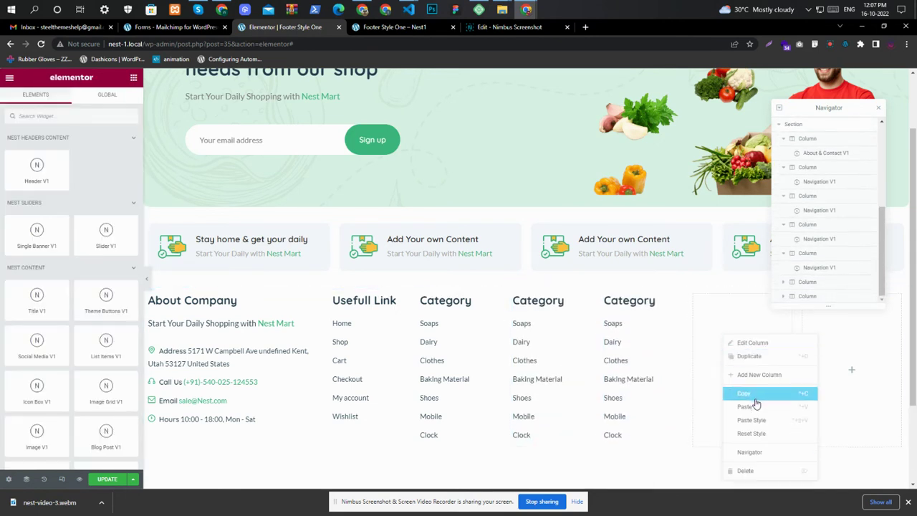
left_click(759, 407)
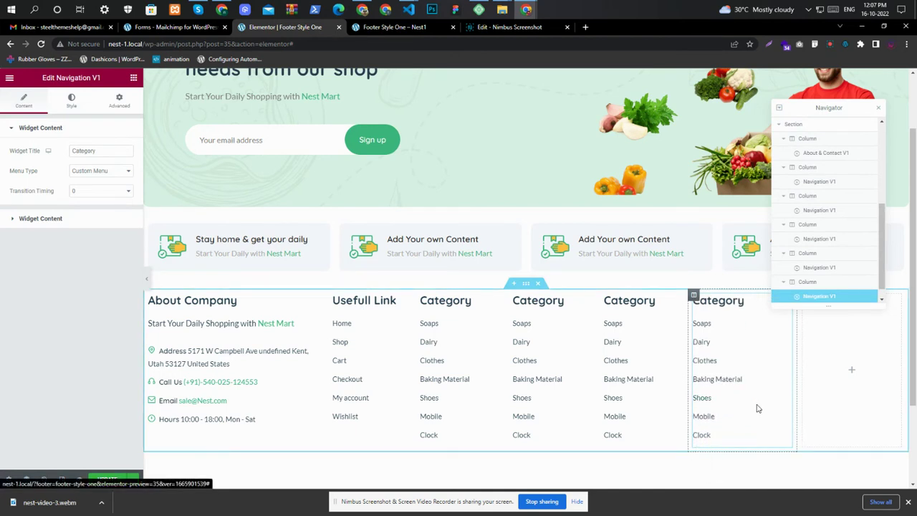
right_click(824, 363)
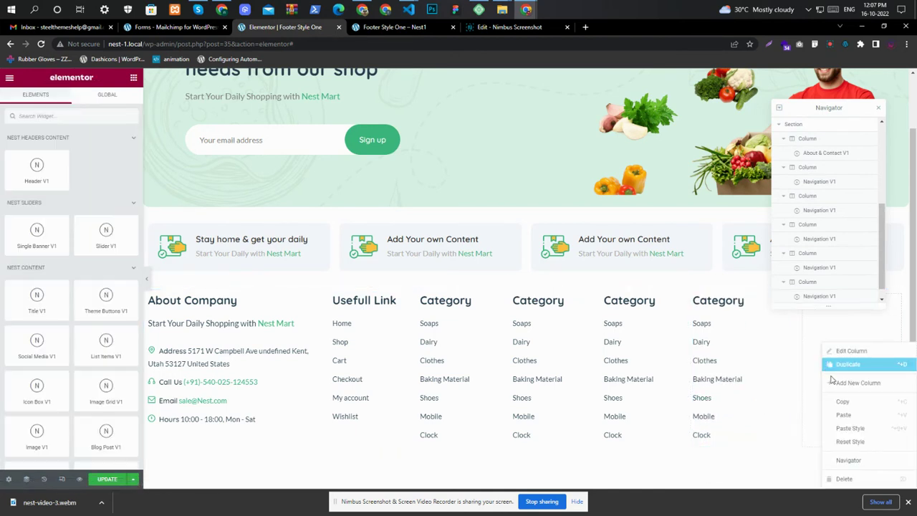
left_click(846, 418)
Add a new single-column section below the footer link columns.
scroll(458, 340, "down", 3)
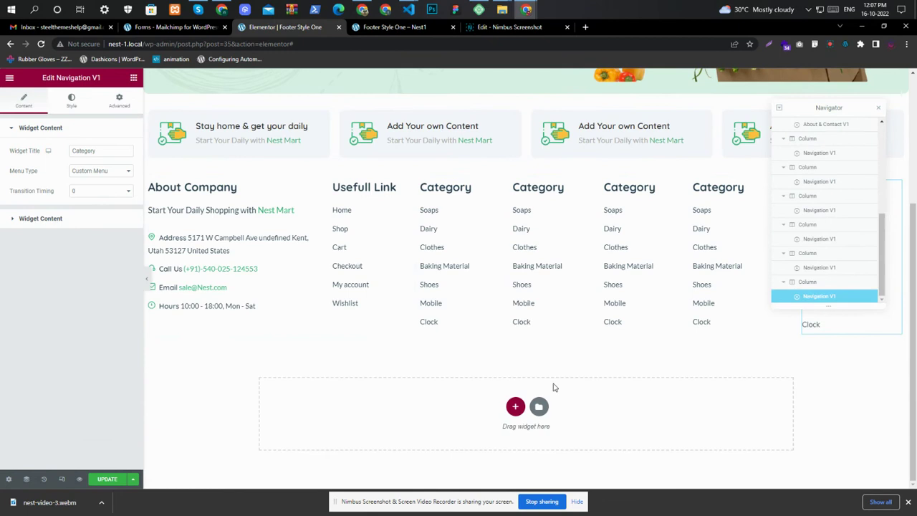
left_click(516, 407)
left_click(395, 430)
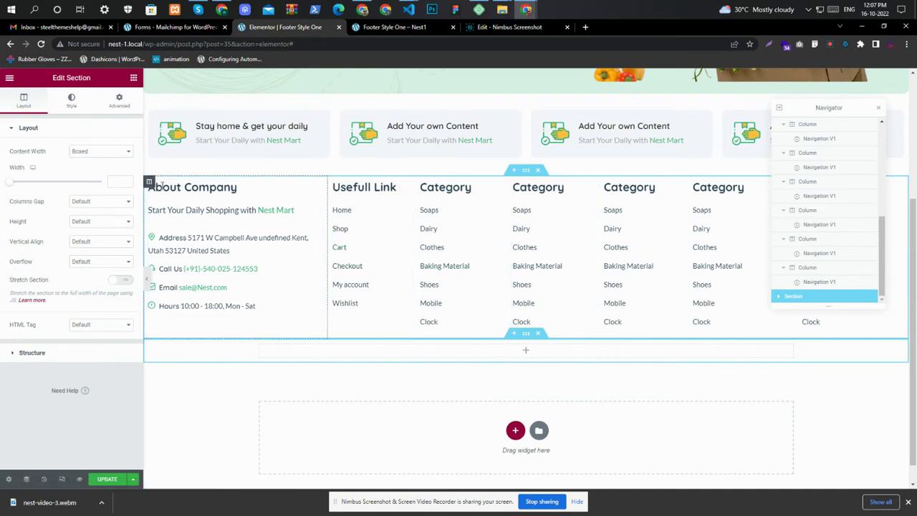
Unlink the About Company widget's padding values and set its bottom padding to 30.
left_click(196, 200)
left_click(119, 100)
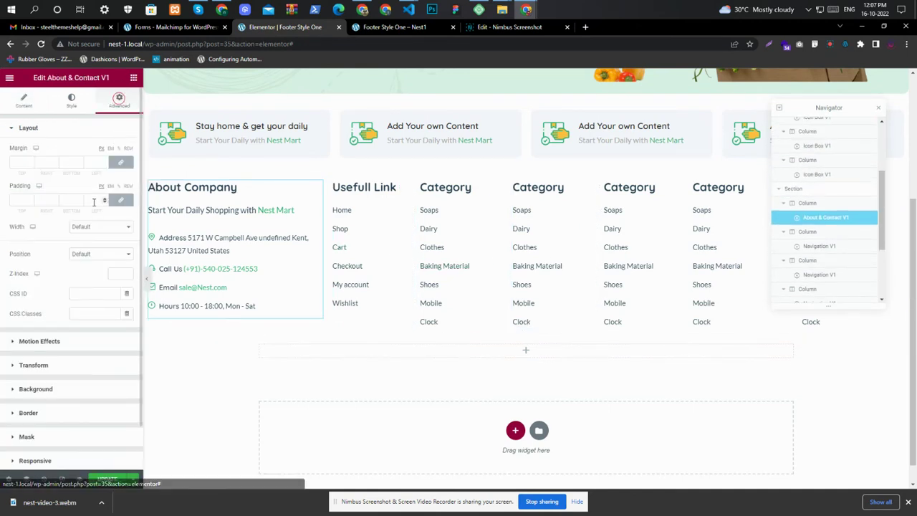
left_click(120, 200)
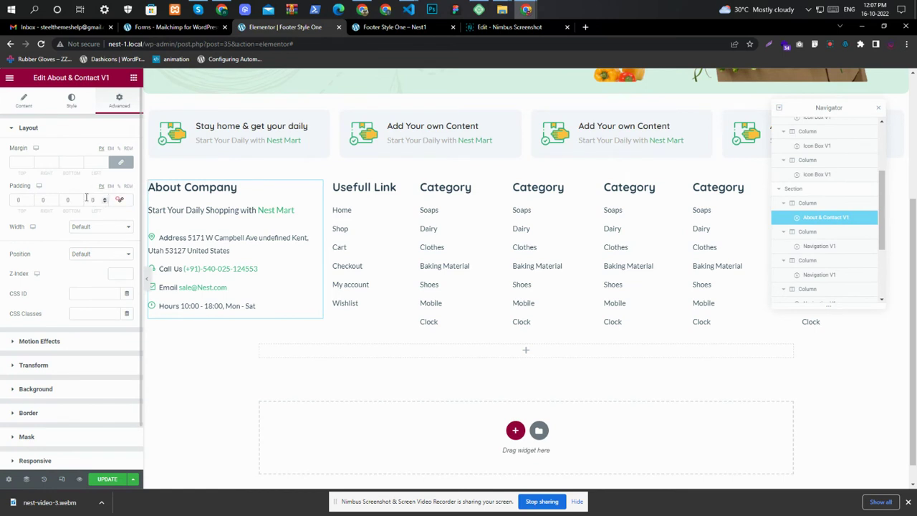
type("30")
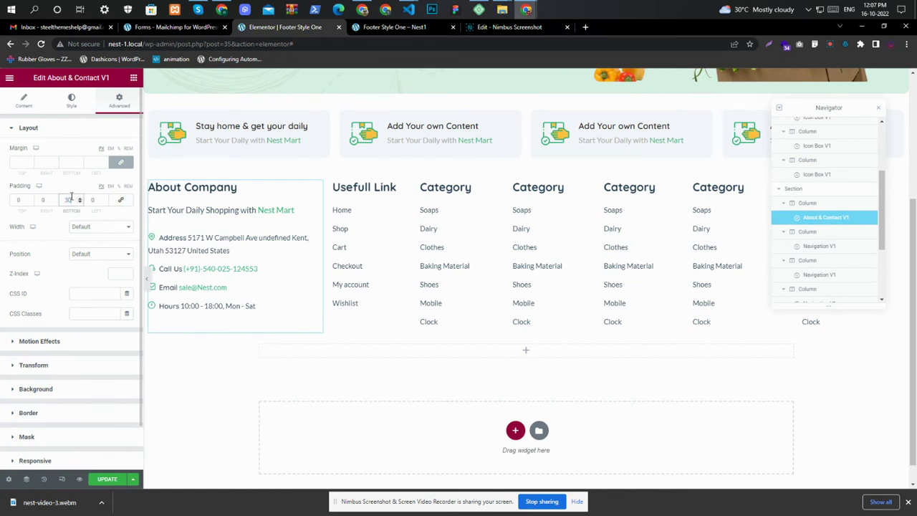
Copy the About Company widget and paste its style onto the Usefull Link widget and the first four Category widgets.
right_click(225, 213)
left_click(337, 239)
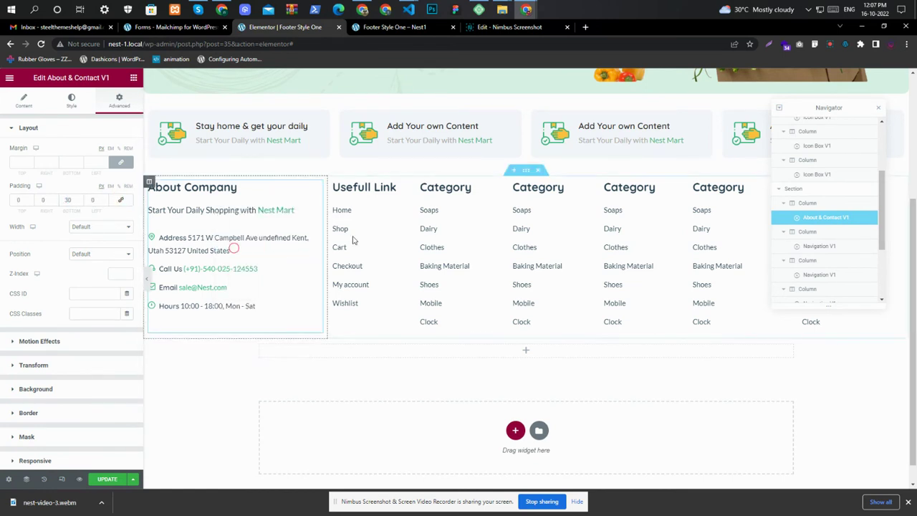
right_click(362, 238)
left_click(388, 301)
right_click(444, 245)
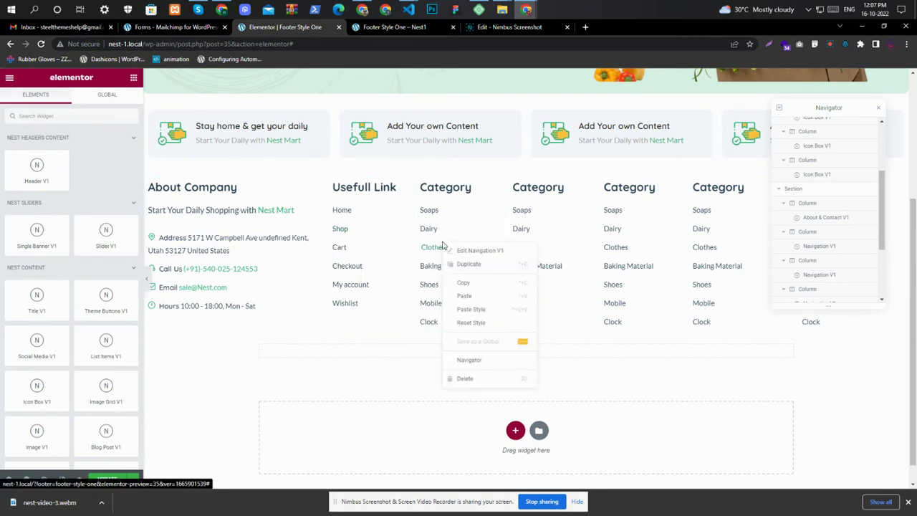
left_click(481, 310)
right_click(561, 250)
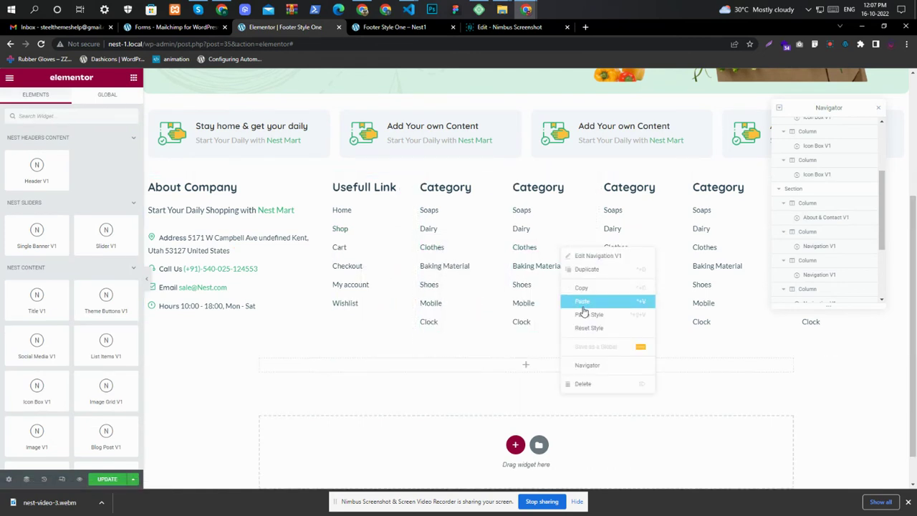
left_click(585, 313)
right_click(654, 250)
left_click(675, 320)
right_click(714, 257)
left_click(733, 323)
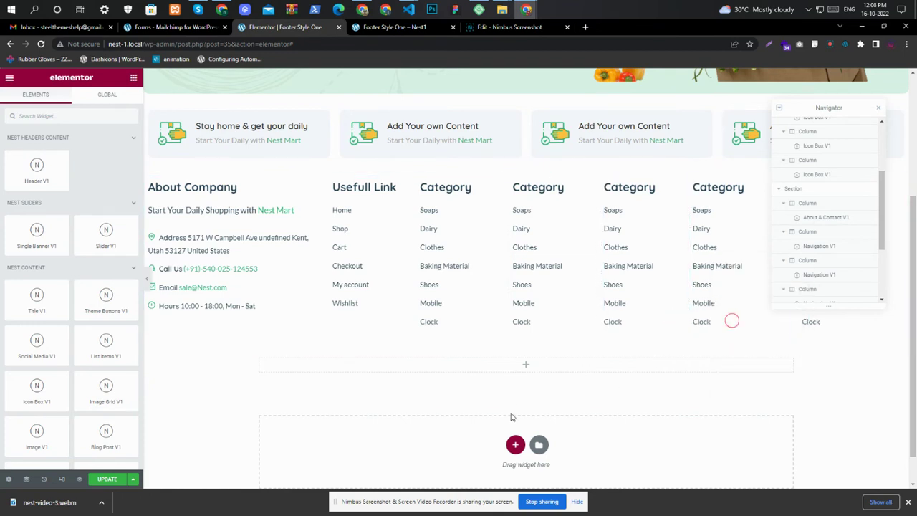
Set the padding of the new empty section to 10 on all sides.
left_click(526, 348)
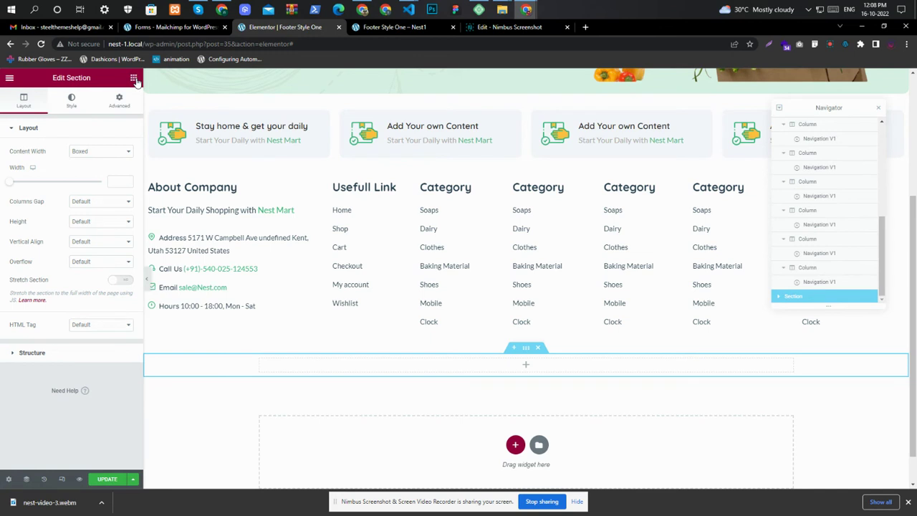
left_click(72, 103)
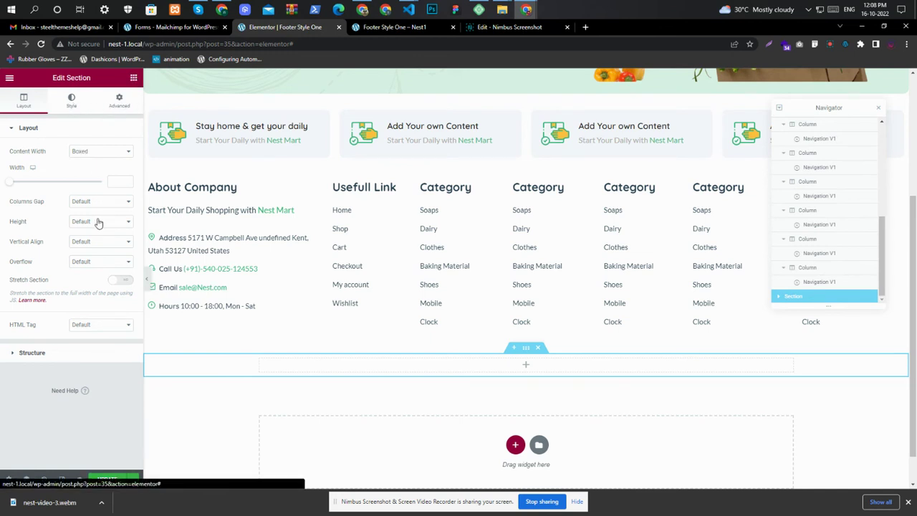
left_click(118, 103)
left_click(21, 199)
type("10")
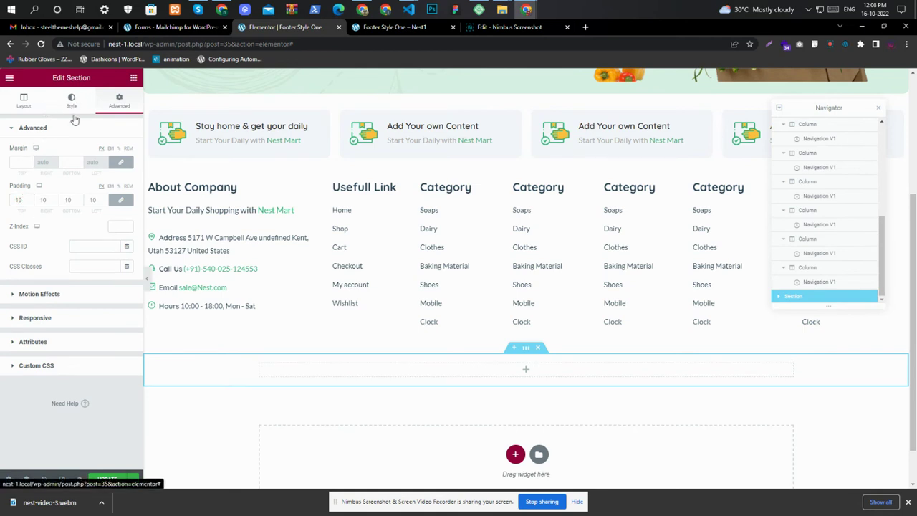
Set the new section's background type to Classic and try to sample a background color from the page.
left_click(71, 103)
left_click(89, 171)
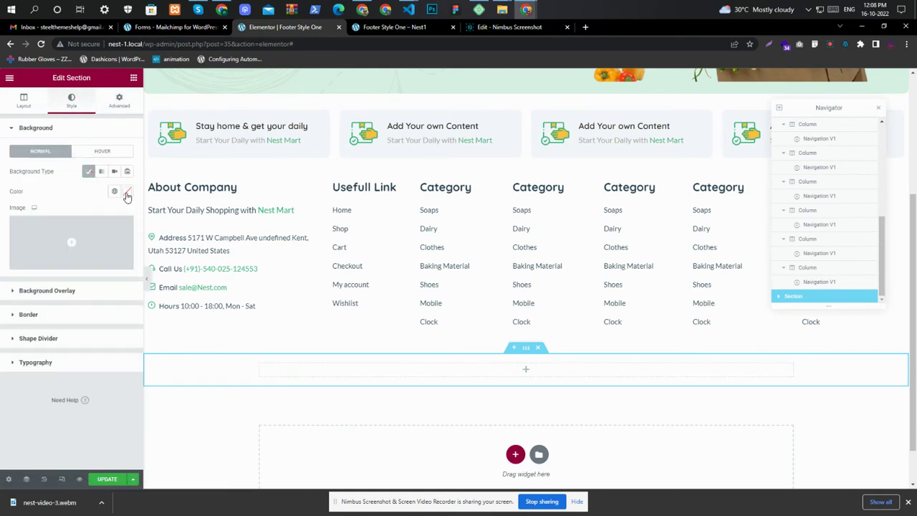
left_click(127, 193)
left_click(126, 210)
scroll(301, 104, "up", 2)
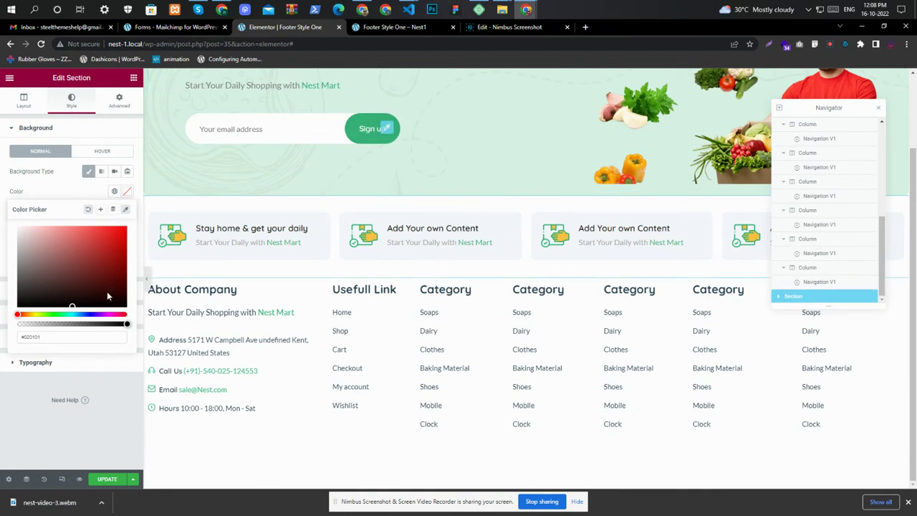
scroll(191, 367, "down", 3)
Add a Text Editor widget to the empty bottom section and center its text alignment.
left_click(134, 77)
left_click(56, 119)
type("text")
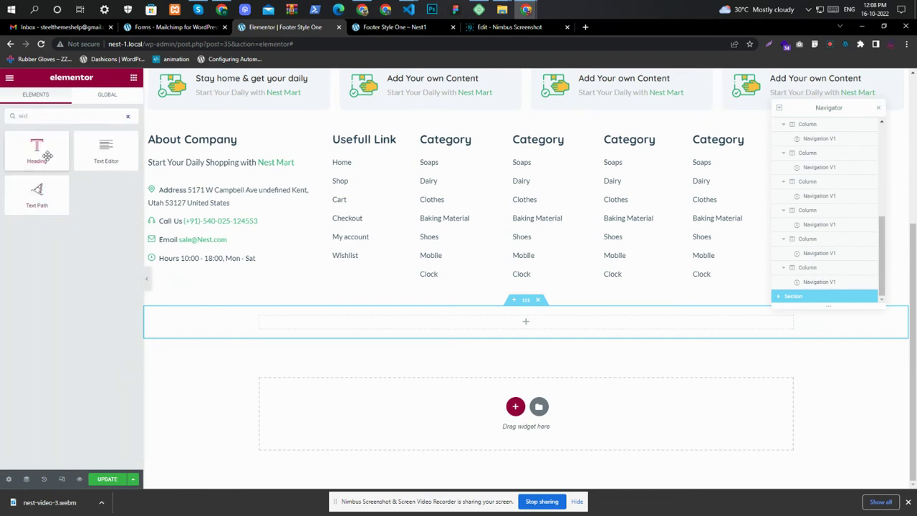
left_click_drag(106, 150, 502, 326)
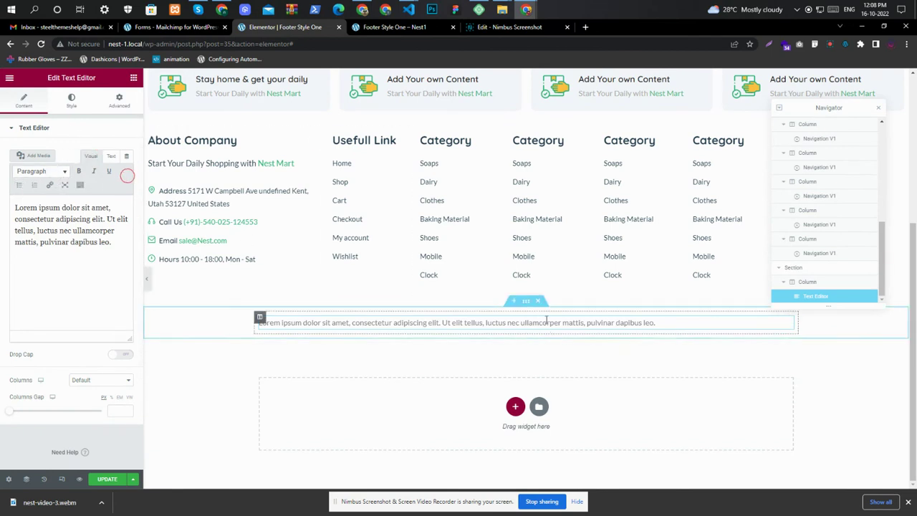
left_click(69, 104)
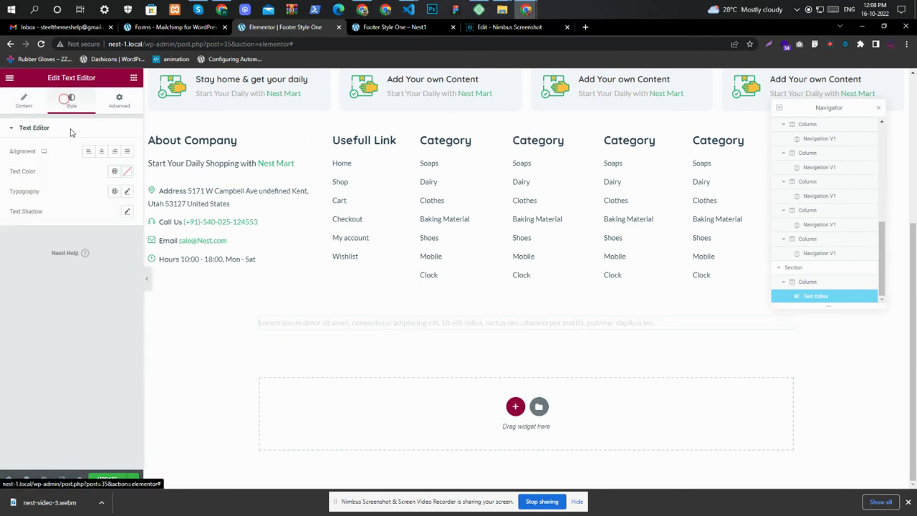
left_click(101, 151)
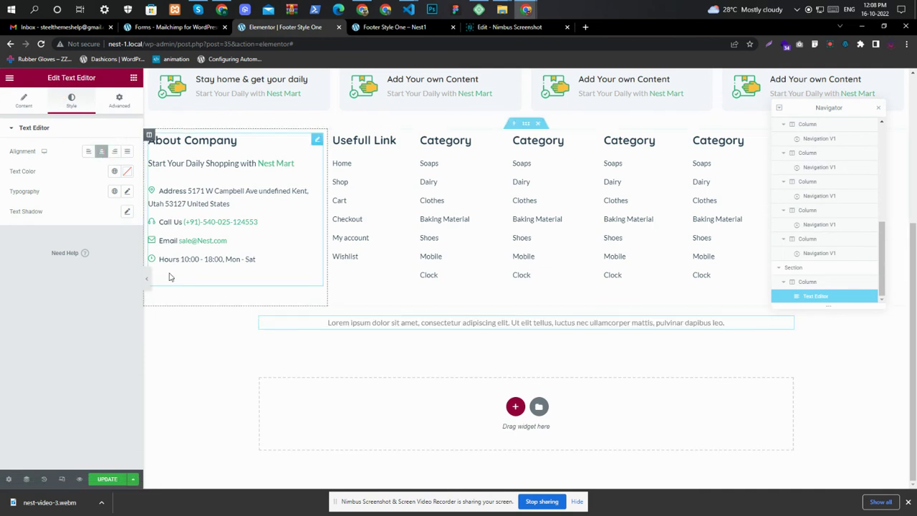
Replace the Text Editor's placeholder content with "Copyright @ 2022 . Nest Ecommerce Template Creation Tutorial".
left_click(24, 101)
left_click(84, 231)
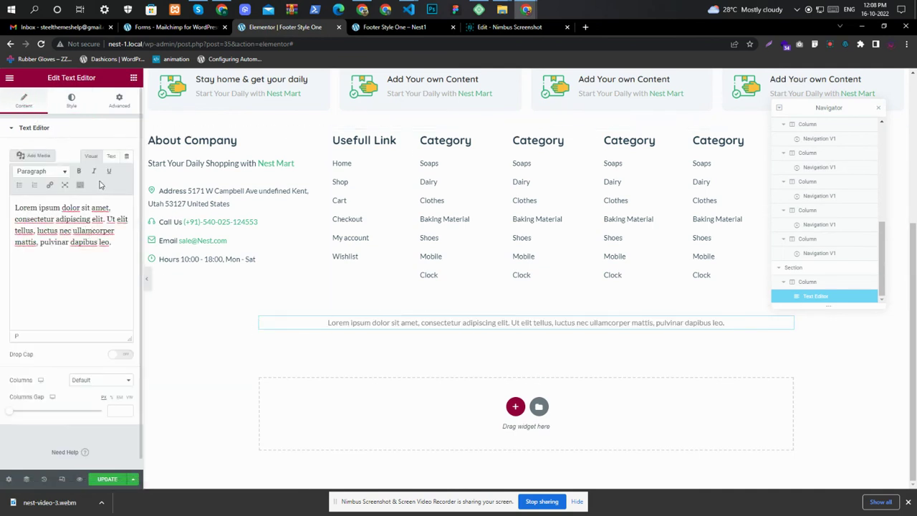
left_click(112, 155)
triple_click(94, 232)
key("BackSpace")
type("Copyright ")
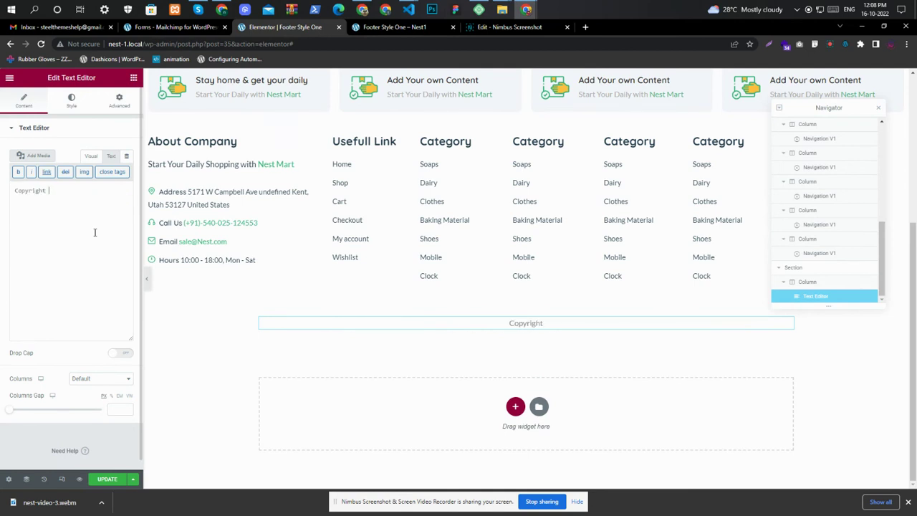
type("@ 2022 . Nest E")
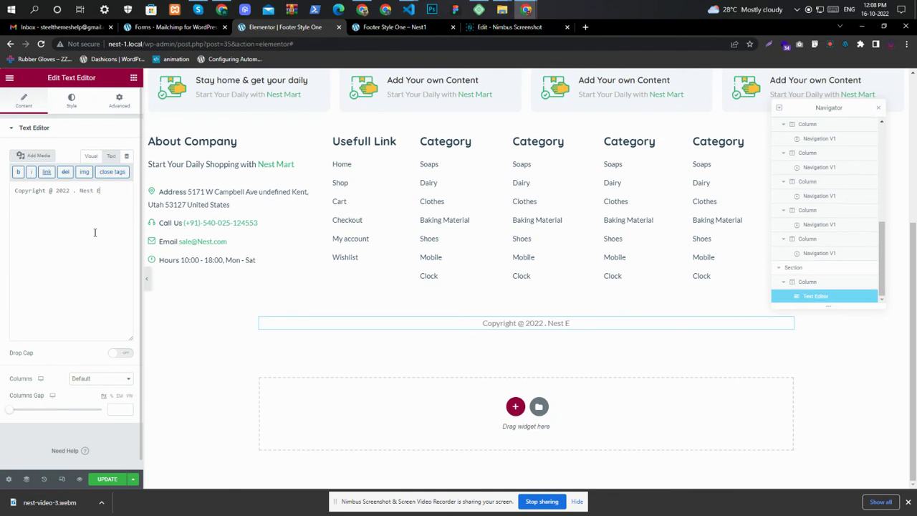
type("commerce Template ")
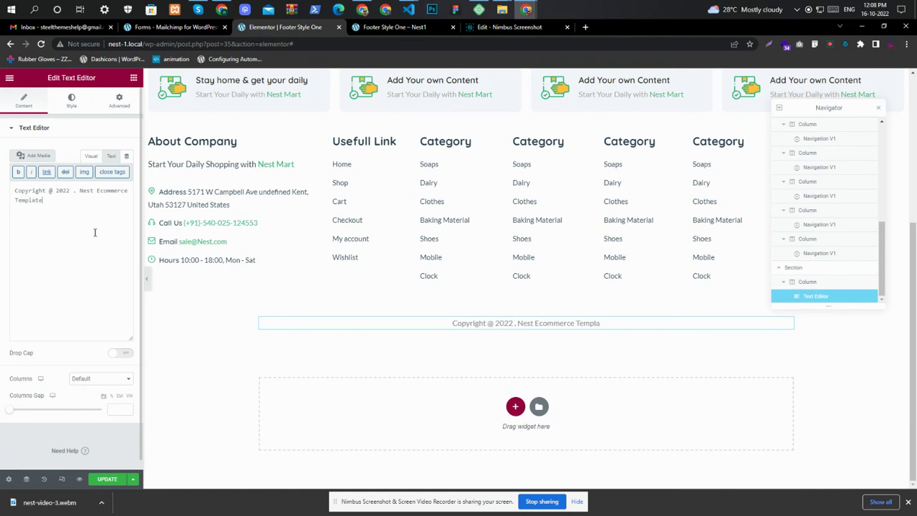
type("Cre")
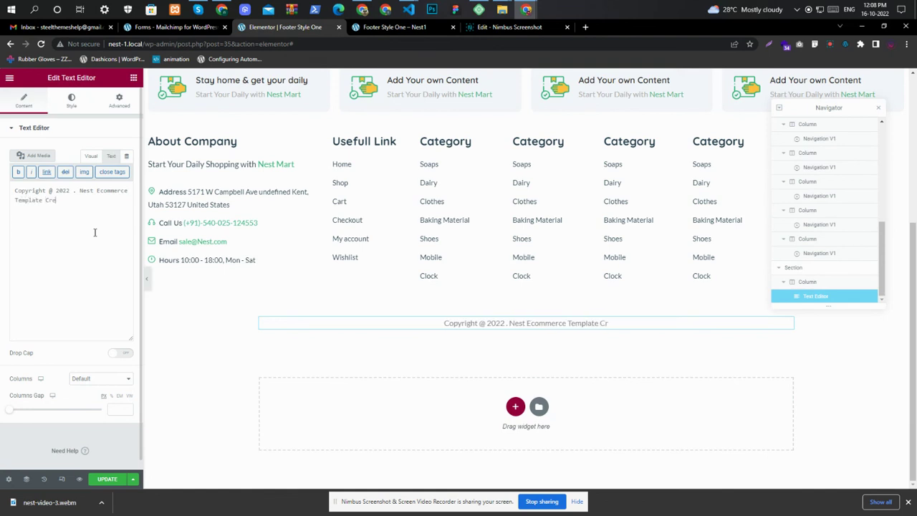
type("atiom")
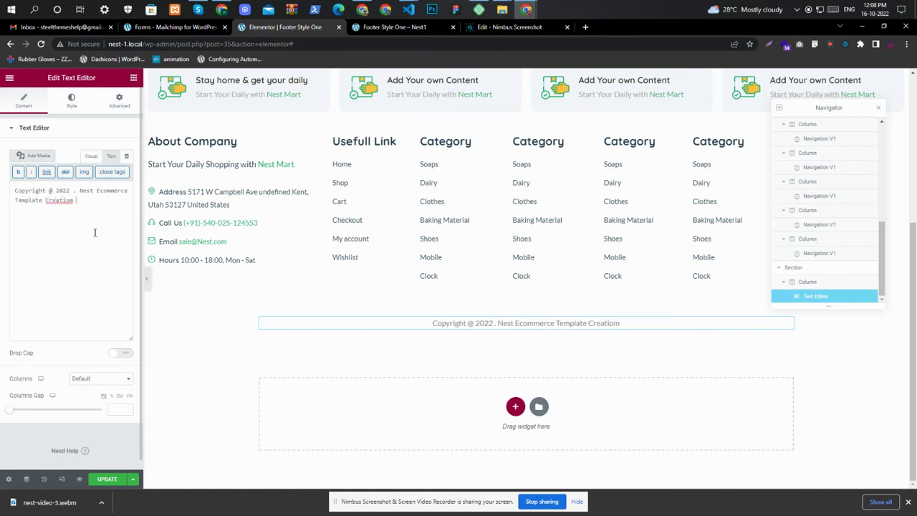
type("n Tutorial")
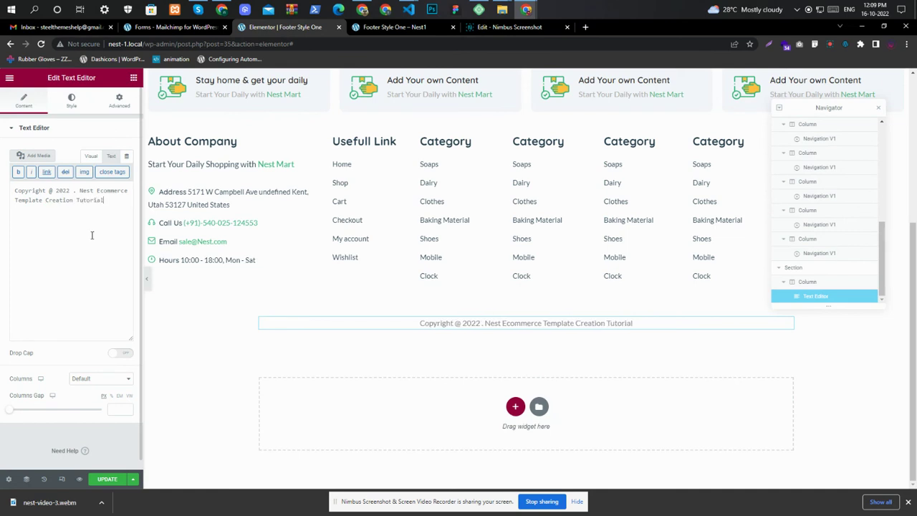
Try to sample the green of the Sign up button as the copyright section's background color.
left_click(526, 302)
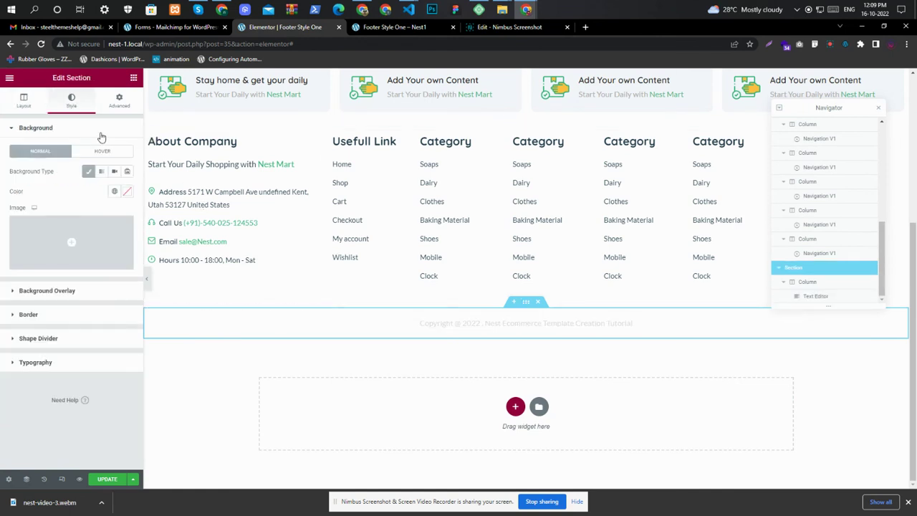
left_click(126, 191)
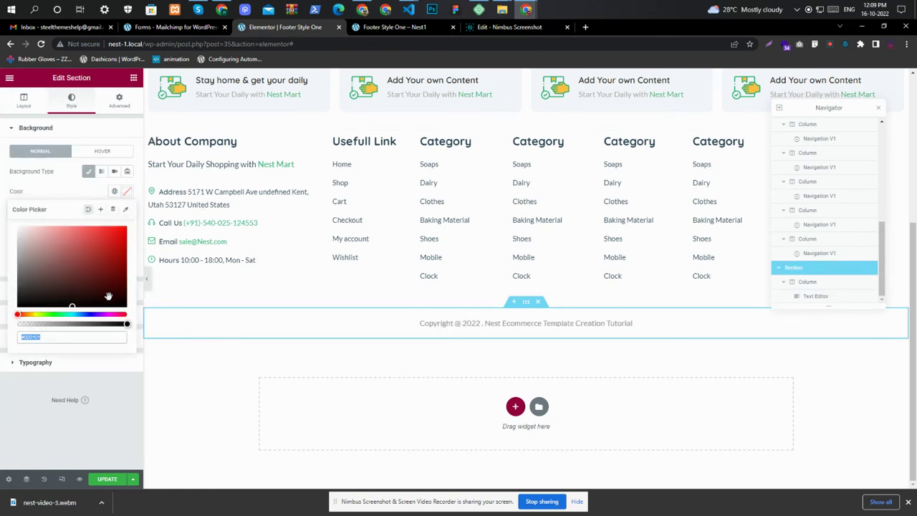
left_click(125, 209)
scroll(373, 144, "up", 2)
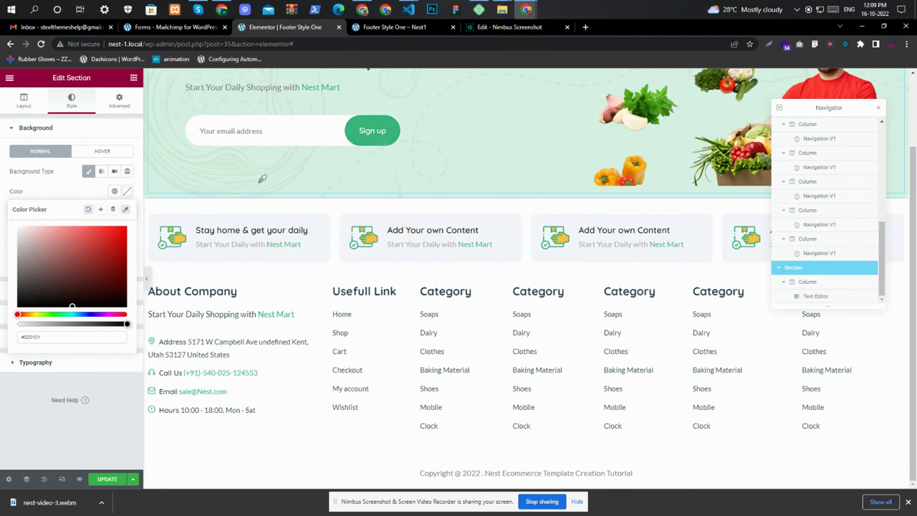
key("Escape")
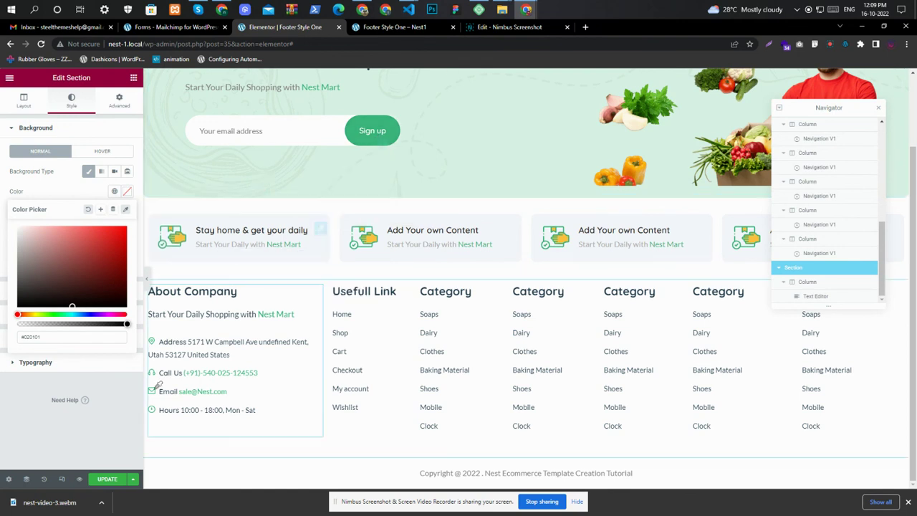
left_click(369, 147)
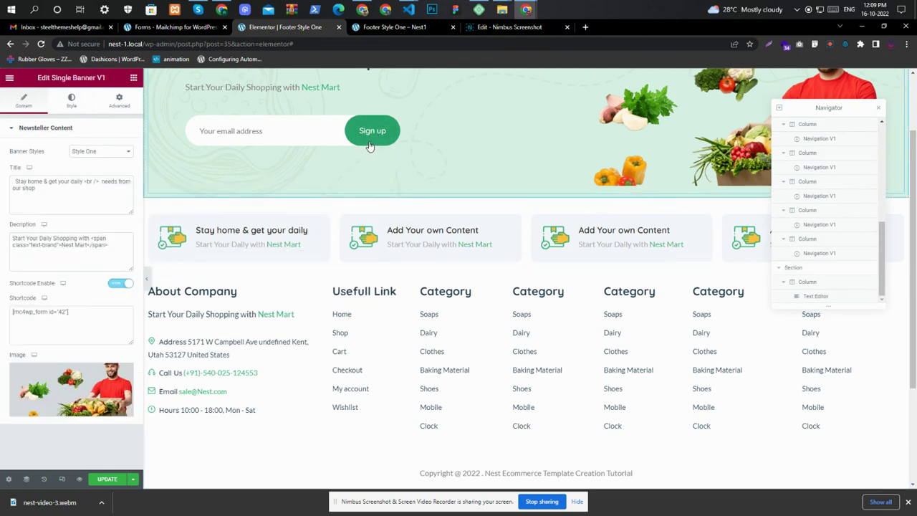
right_click(370, 146)
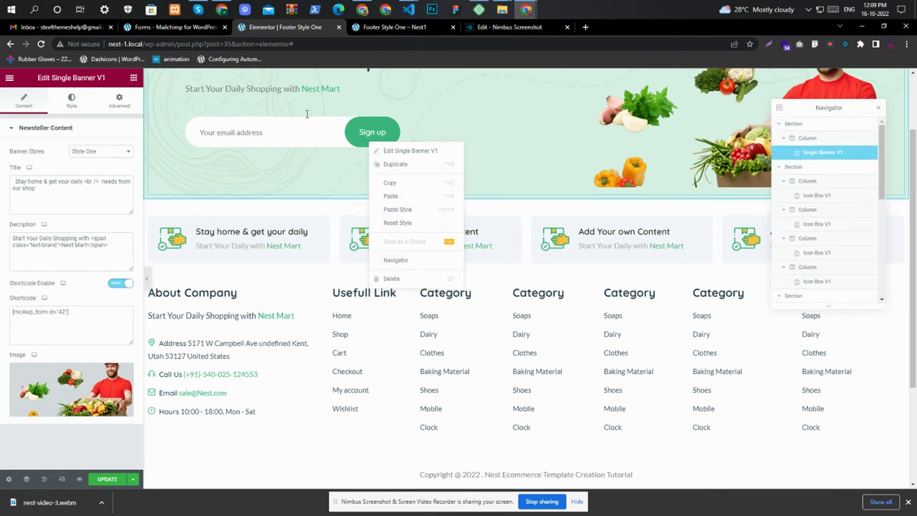
scroll(323, 94, "up", 2)
Inspect the Sign up button on the Footer Style One preview page and locate its background-color style rule.
left_click(367, 29)
right_click(315, 236)
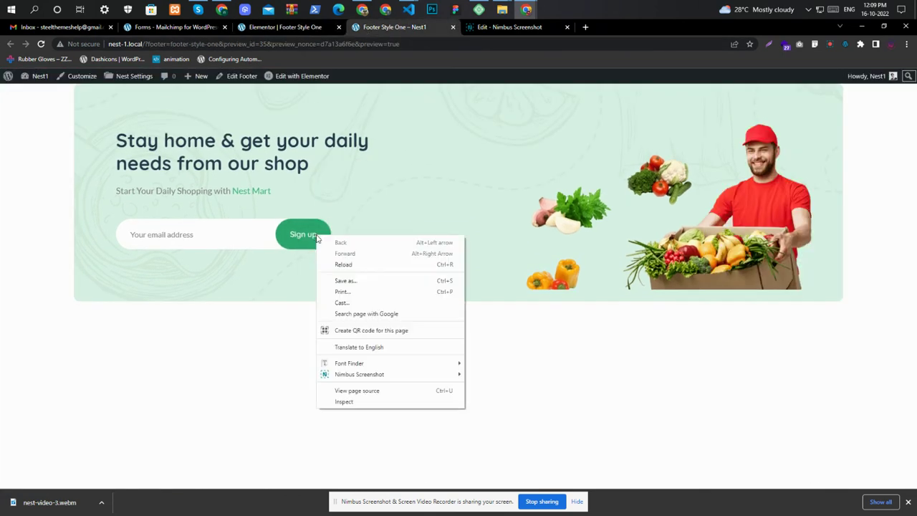
left_click(347, 401)
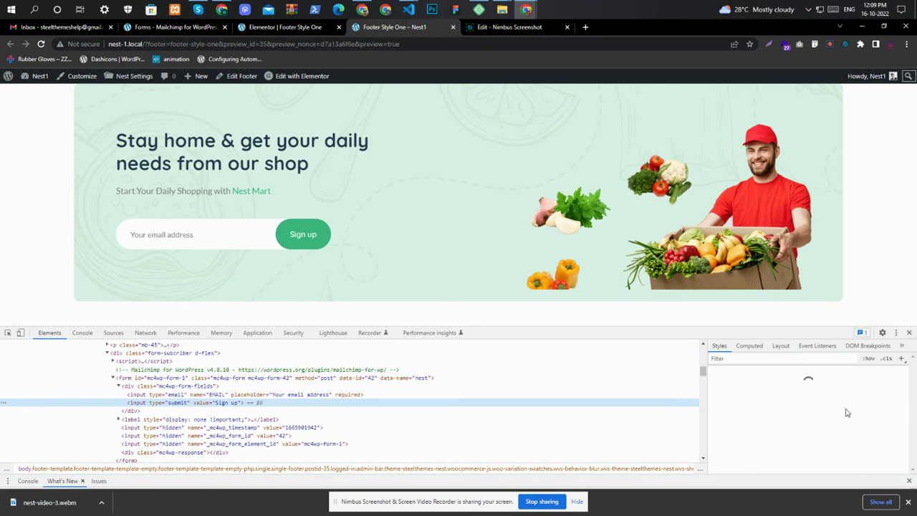
scroll(774, 429, "down", 3)
scroll(773, 429, "down", 5)
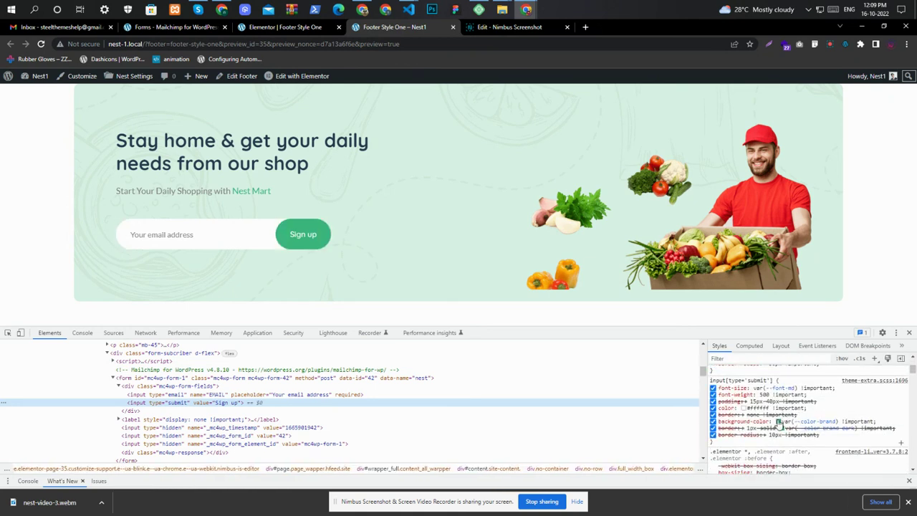